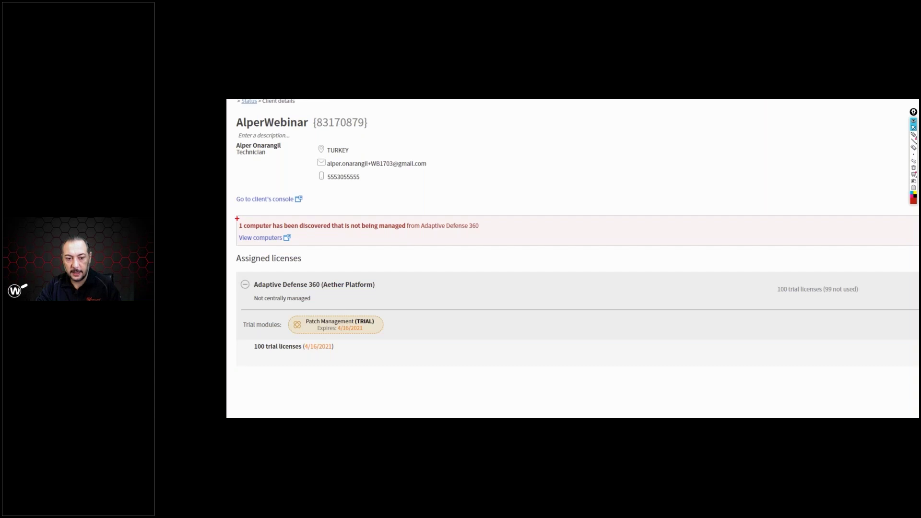
Mark the unmanaged computer warning, enter the client's console, and list the unmanaged computers discovered
mouse_move(237, 217)
mouse_down()
mouse_move(329, 232)
mouse_move(489, 233)
mouse_move(484, 227)
mouse_move(507, 224)
mouse_up()
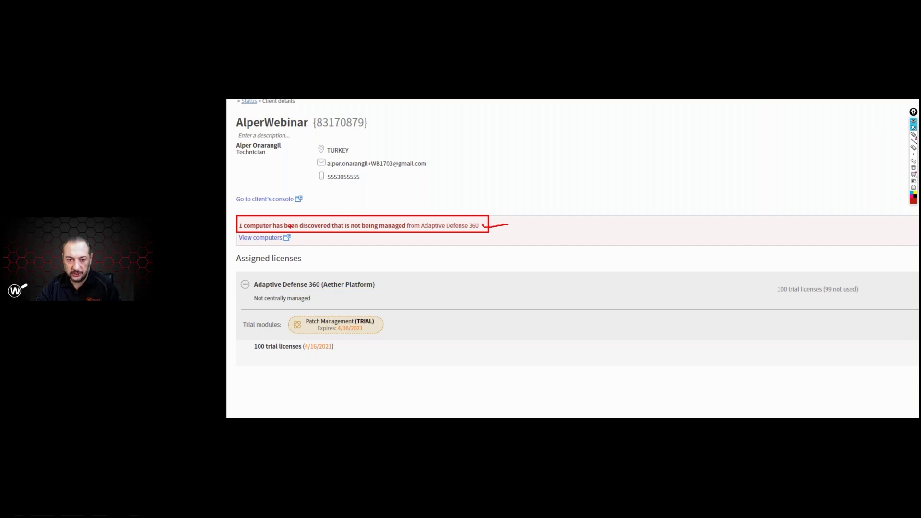
click(265, 199)
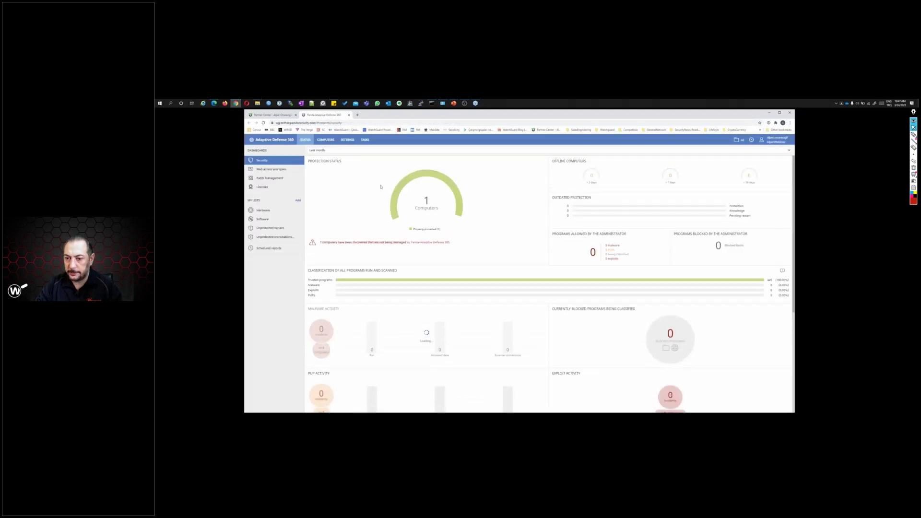
click(392, 243)
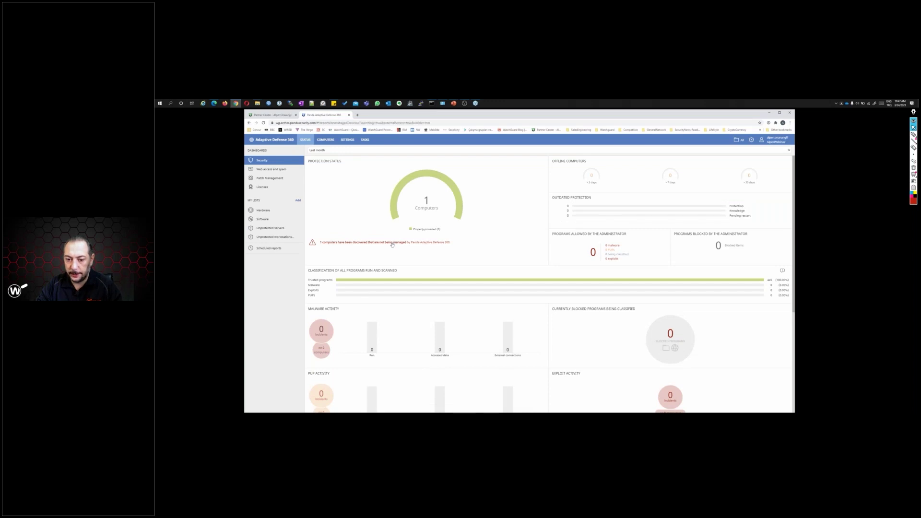
Install the Panda agent on the discovered desktop computer, entering the domain administrator's user name and the account password
click(313, 177)
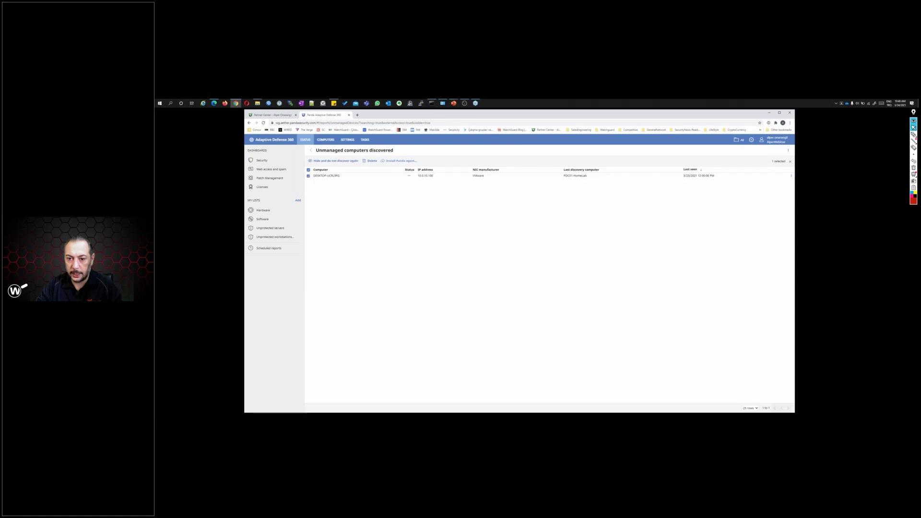
click(401, 160)
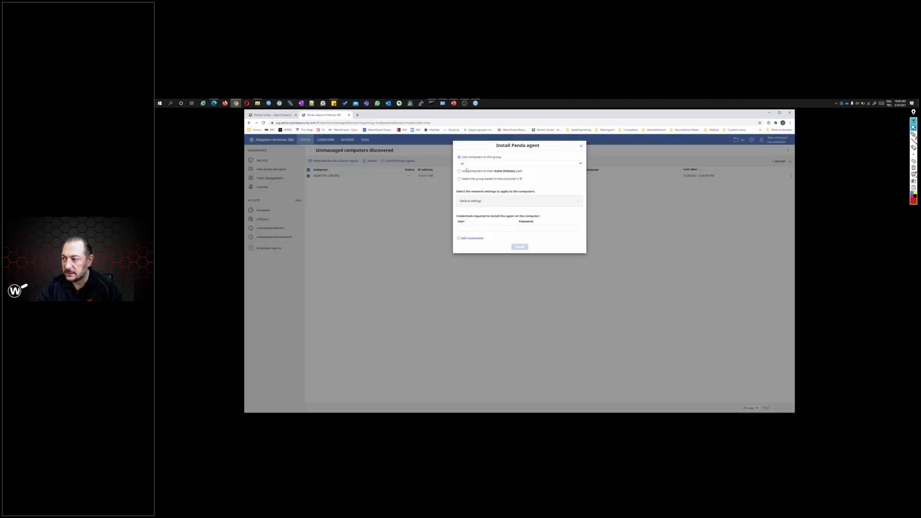
click(487, 228)
text(alpe)
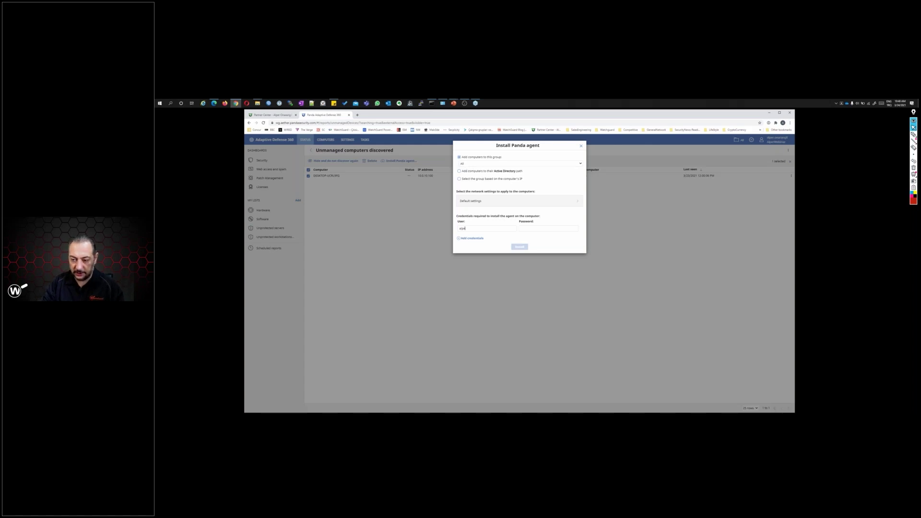
text(r\administrator)
key(Tab)
text(************)
key(Return)
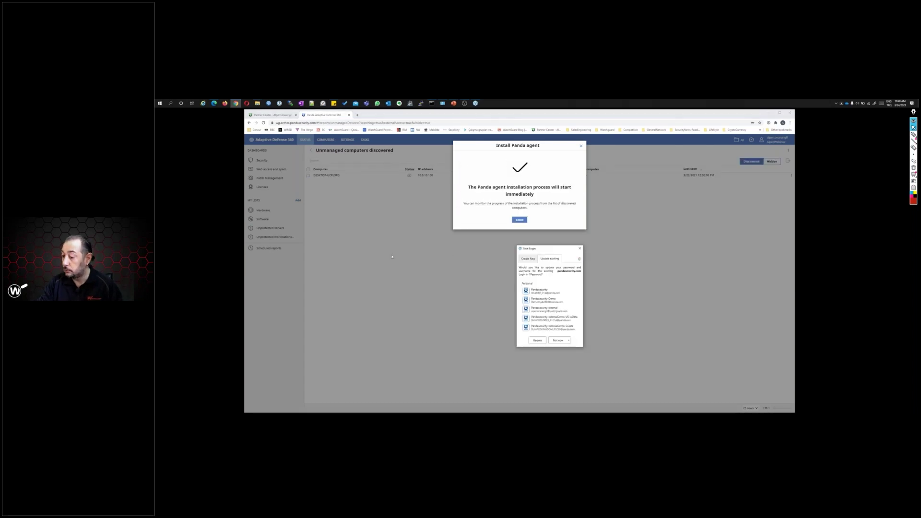
Dismiss the agent installation confirmation and decline to save the entered credentials
click(579, 248)
key(Return)
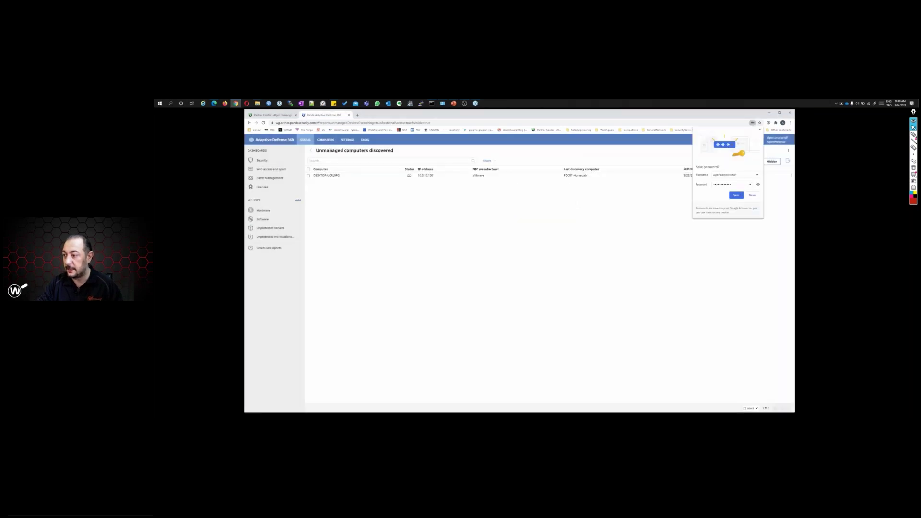
click(751, 195)
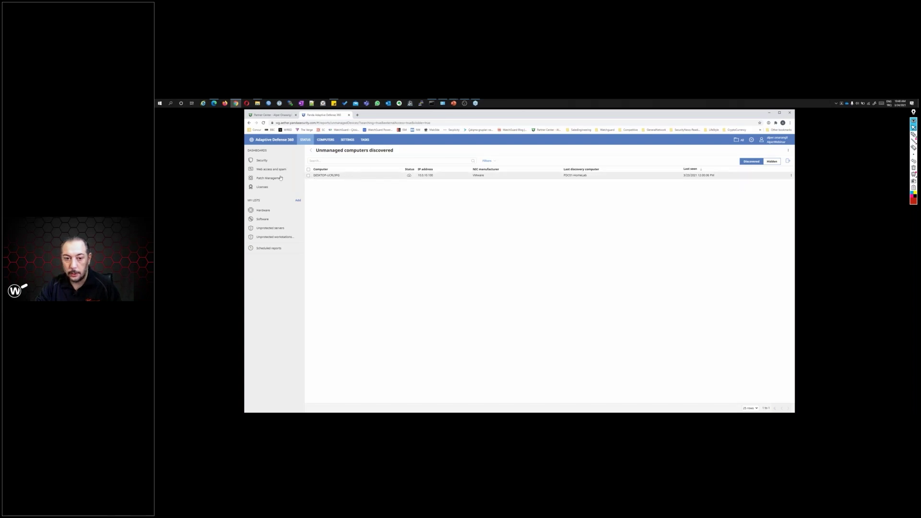
Review the computer and security details of PDC01-HomeLab from the managed computers list, and return to the list
click(289, 191)
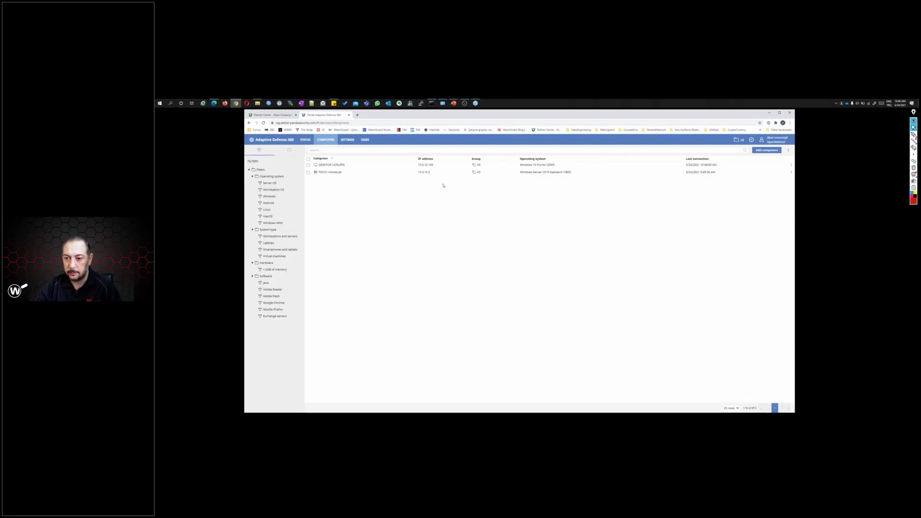
click(341, 174)
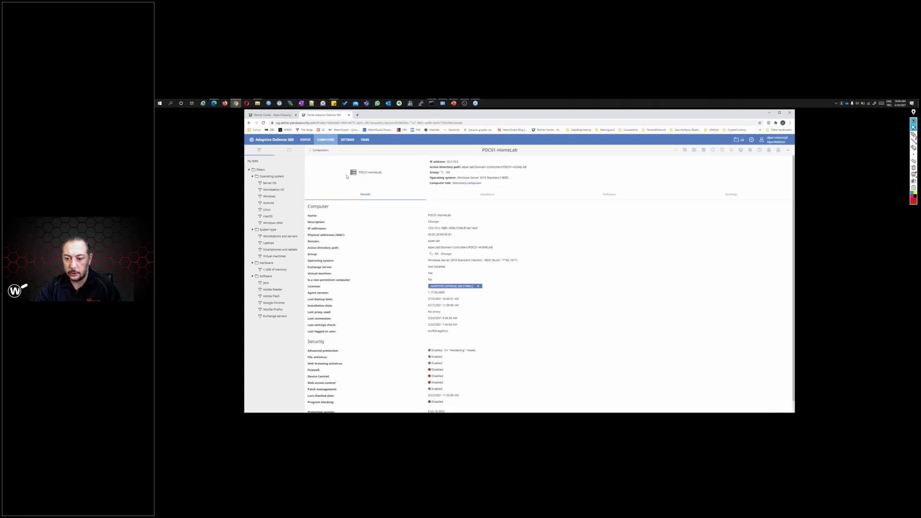
scroll(509, 286, down, 1)
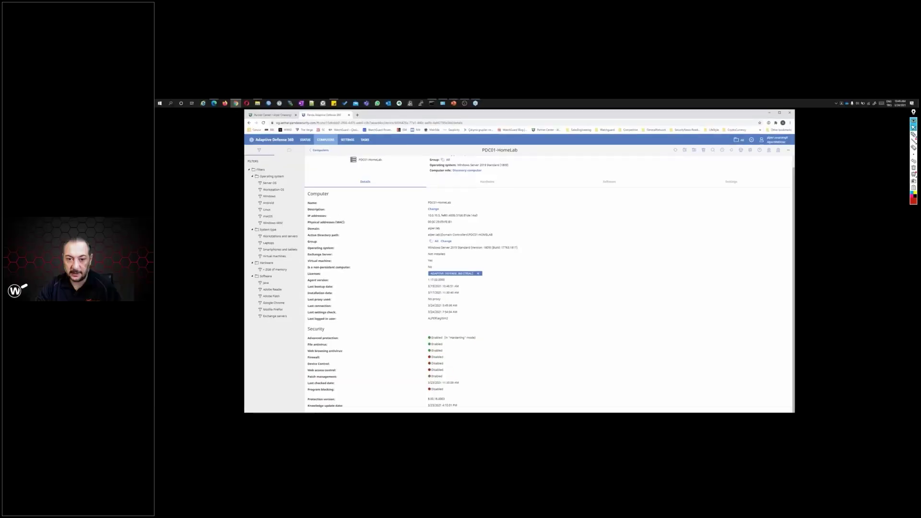
key(alt+Left)
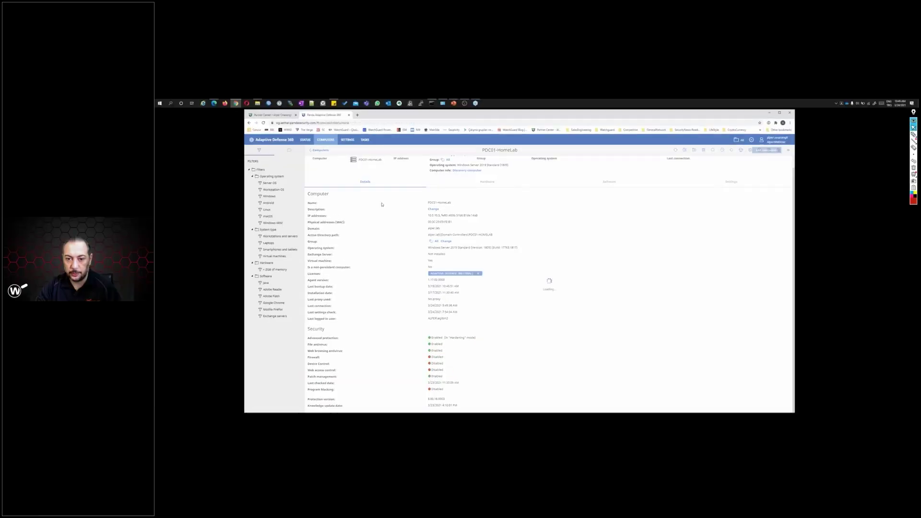
Open the details of DESKTOP-UCRL9FG and mark its patch management status and protection installation statuses
click(331, 166)
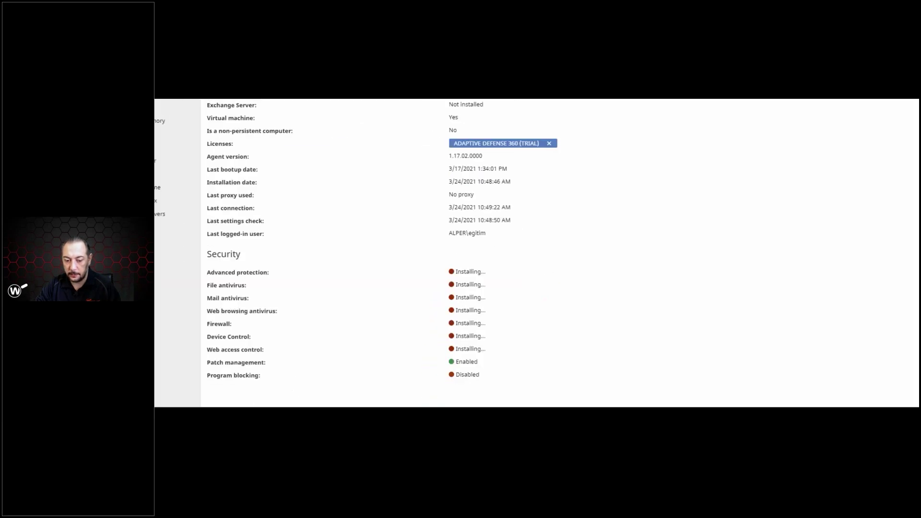
drag(487, 352, 207, 371)
drag(503, 258, 408, 326)
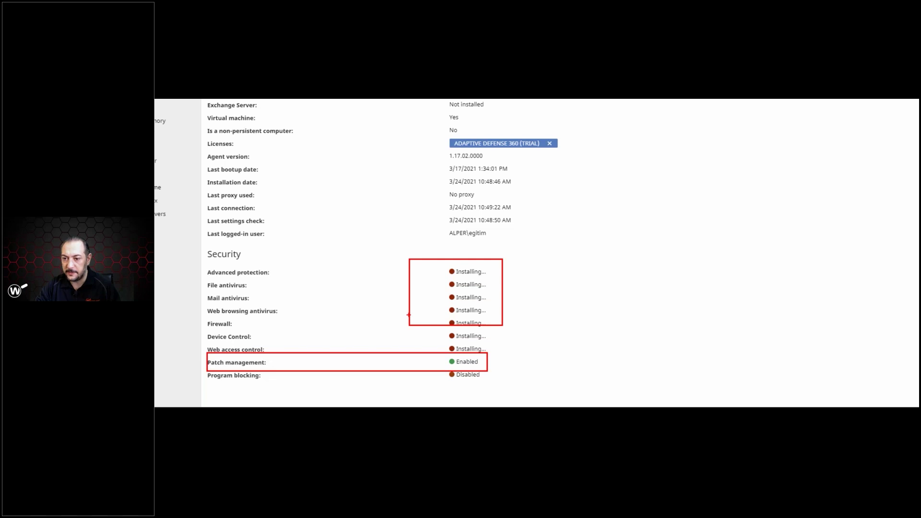
key(Escape)
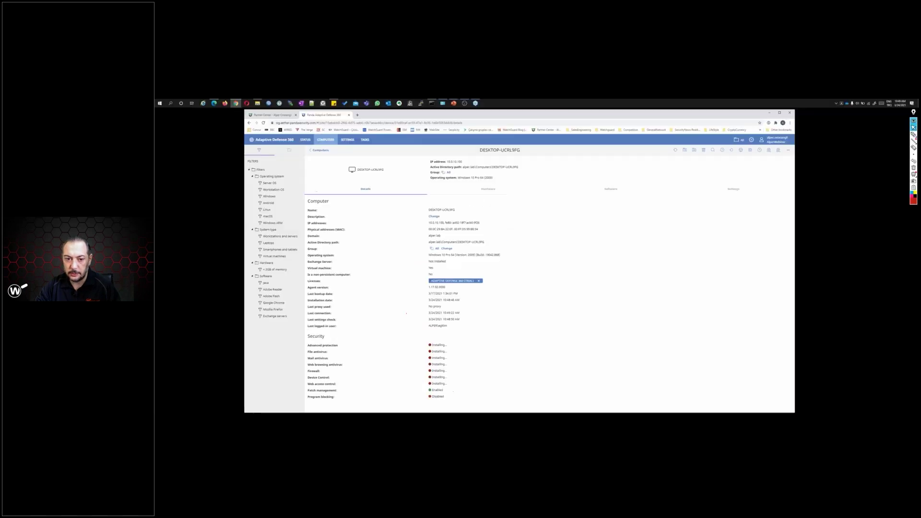
Open the Patch Management dashboard and mark the available patches and last patch installation tasks
click(309, 140)
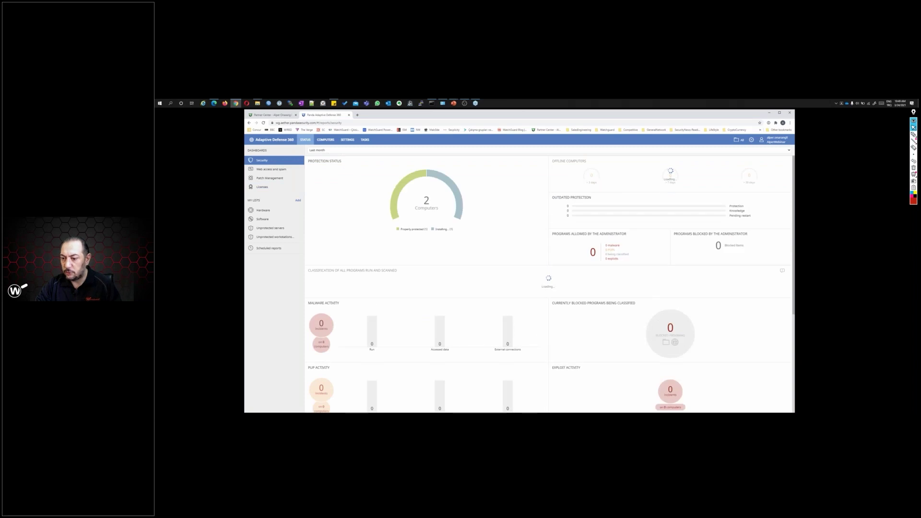
click(266, 179)
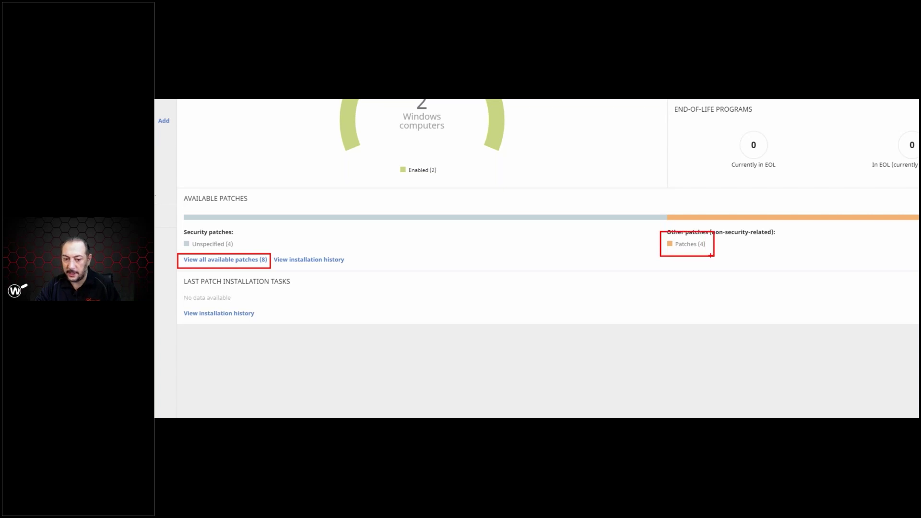
drag(178, 275, 308, 324)
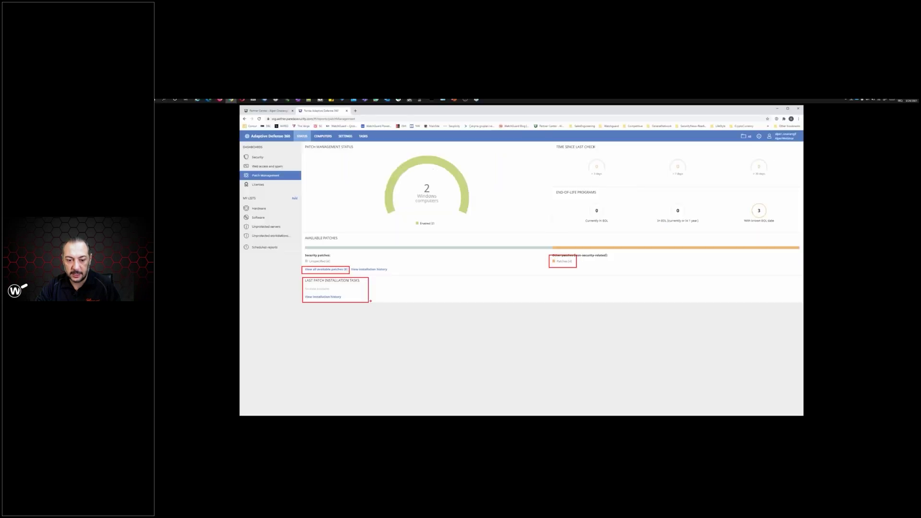
key(Escape)
List all available patches and mark the .NET Framework, Firefox, Visual C++, VMware Tools and Windows Server patches
click(329, 269)
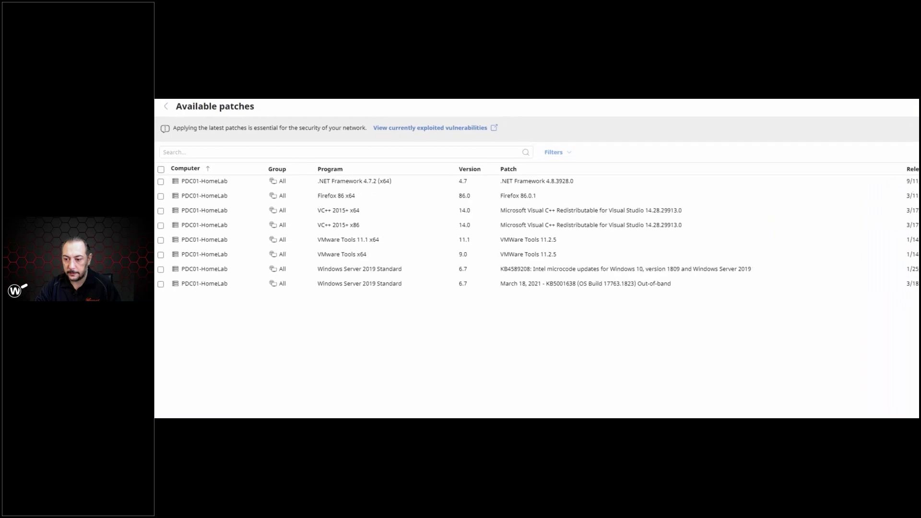
mouse_move(579, 176)
mouse_down()
mouse_move(571, 188)
mouse_move(493, 188)
mouse_up()
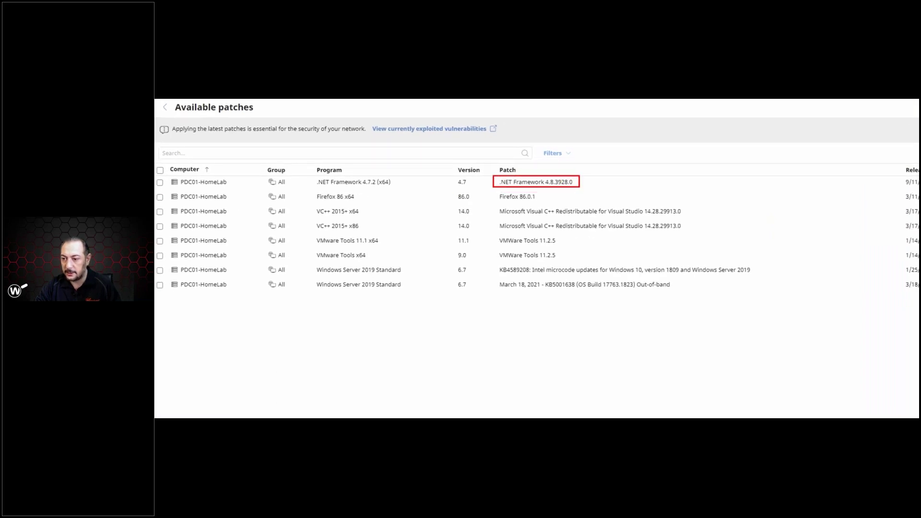
mouse_move(684, 204)
mouse_down()
mouse_move(578, 233)
mouse_move(498, 233)
mouse_up()
mouse_move(754, 261)
mouse_down()
mouse_move(753, 269)
mouse_move(612, 300)
mouse_move(494, 300)
mouse_up()
mouse_move(566, 235)
mouse_down()
mouse_move(558, 250)
mouse_move(533, 260)
mouse_move(499, 260)
mouse_up()
drag(545, 191, 493, 202)
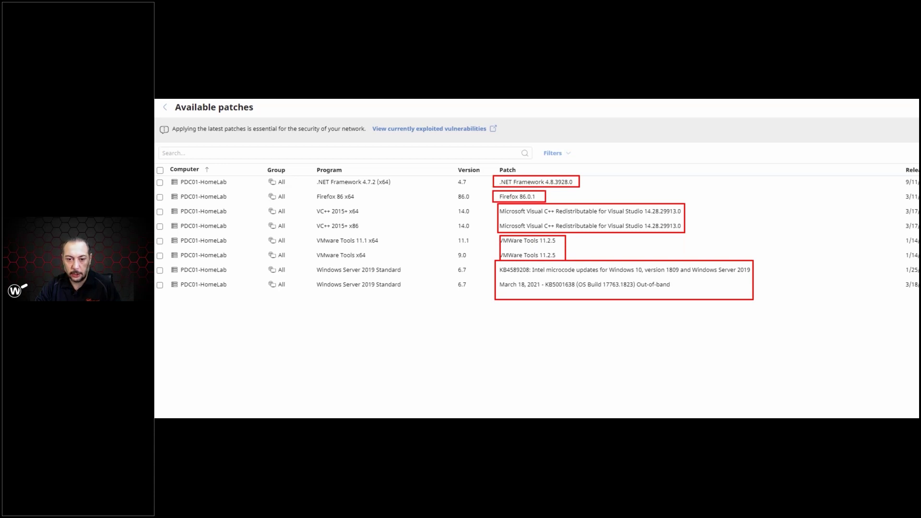
key(Escape)
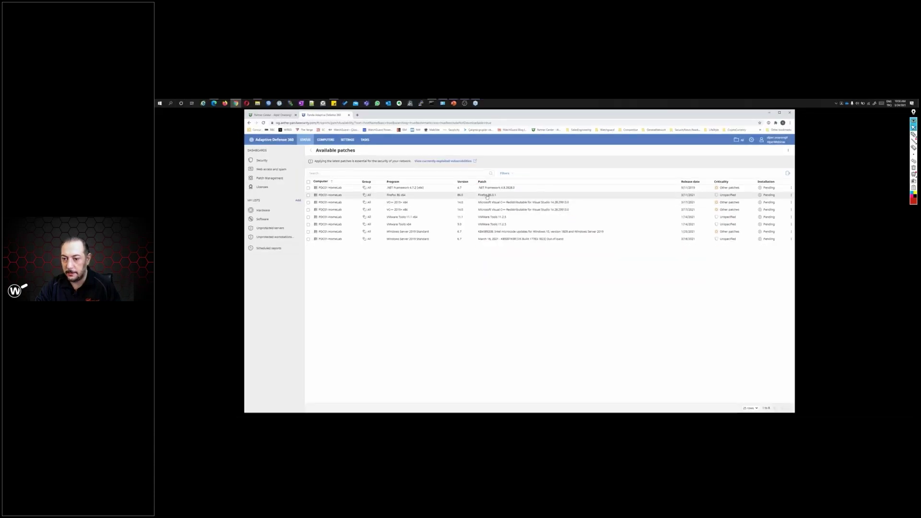
Install the Firefox 86.0.1 patch on PDC01-HomeLab only and view the results of its installation task
click(486, 196)
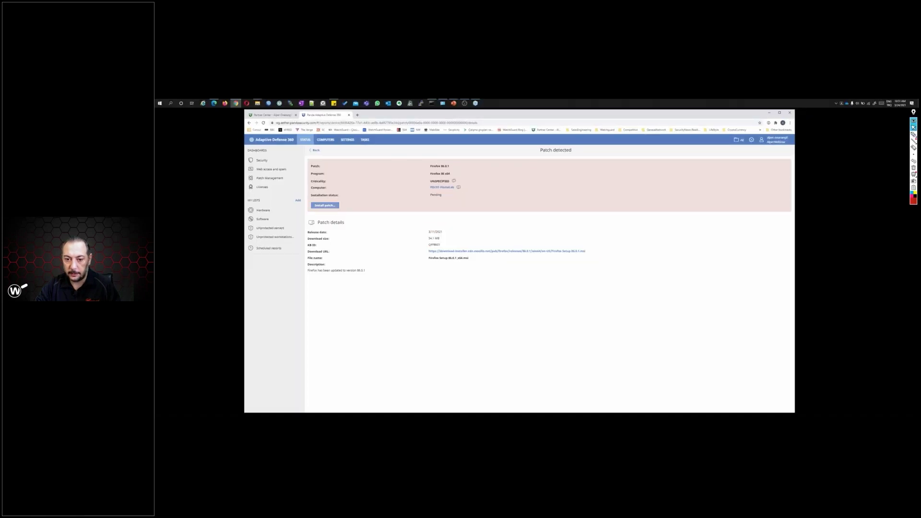
click(325, 205)
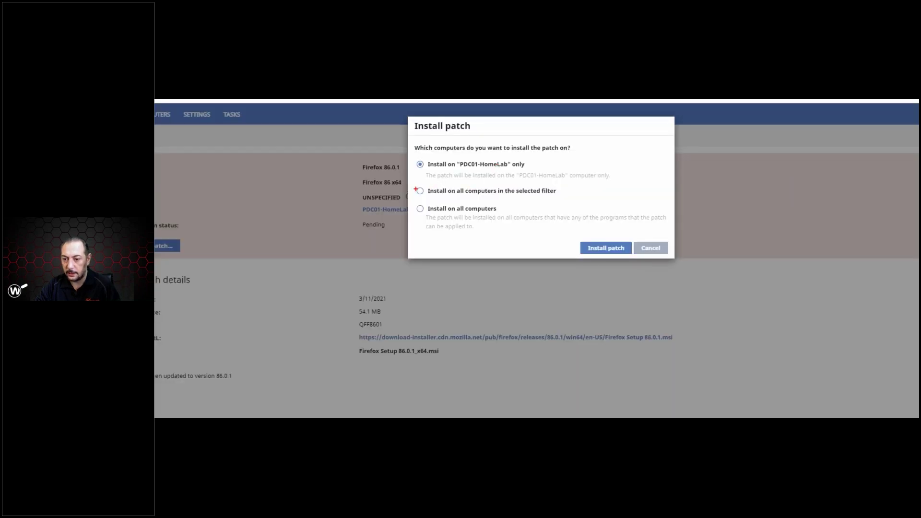
mouse_move(416, 192)
mouse_down()
mouse_move(414, 214)
mouse_move(426, 199)
mouse_up()
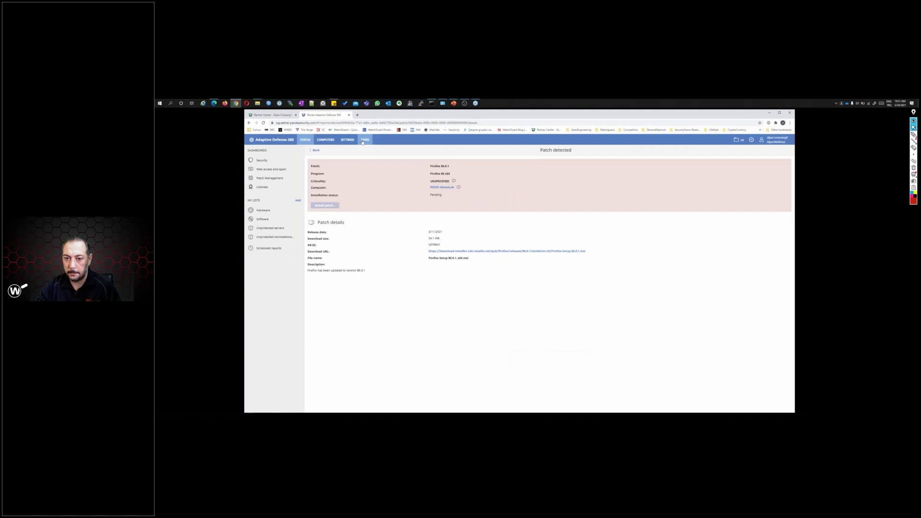
click(363, 141)
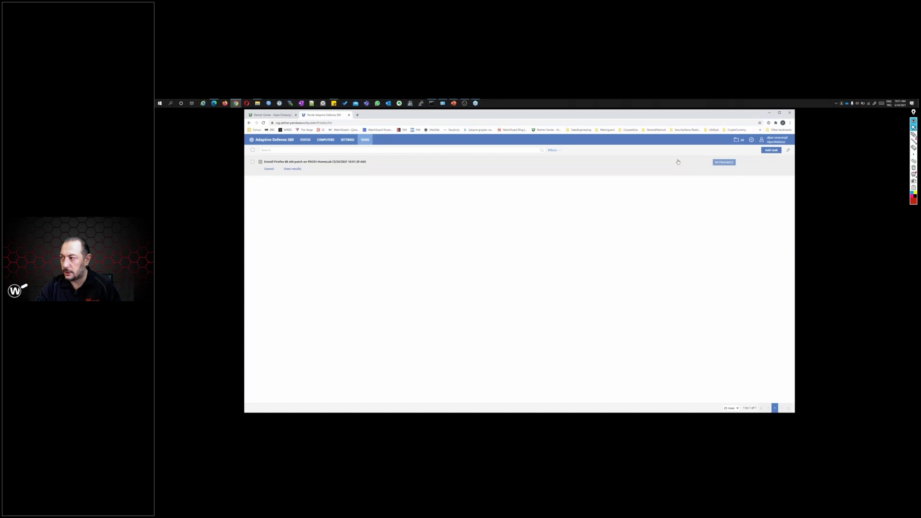
click(291, 170)
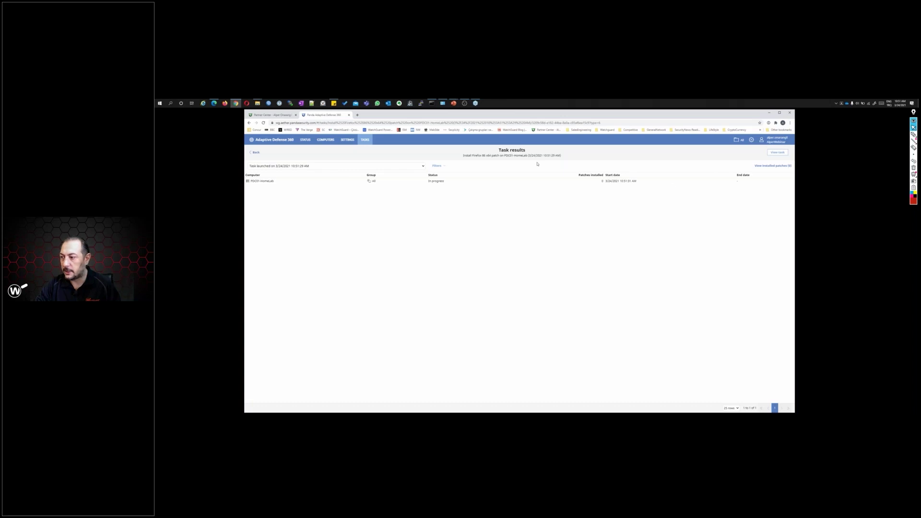
Return to the Patch Management dashboard and mark the total available patches and the important security patches
click(305, 140)
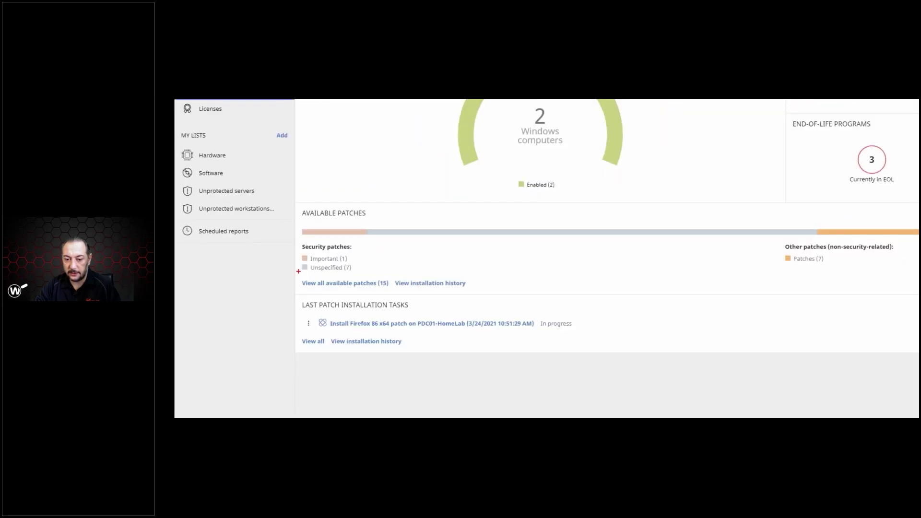
drag(297, 273, 396, 291)
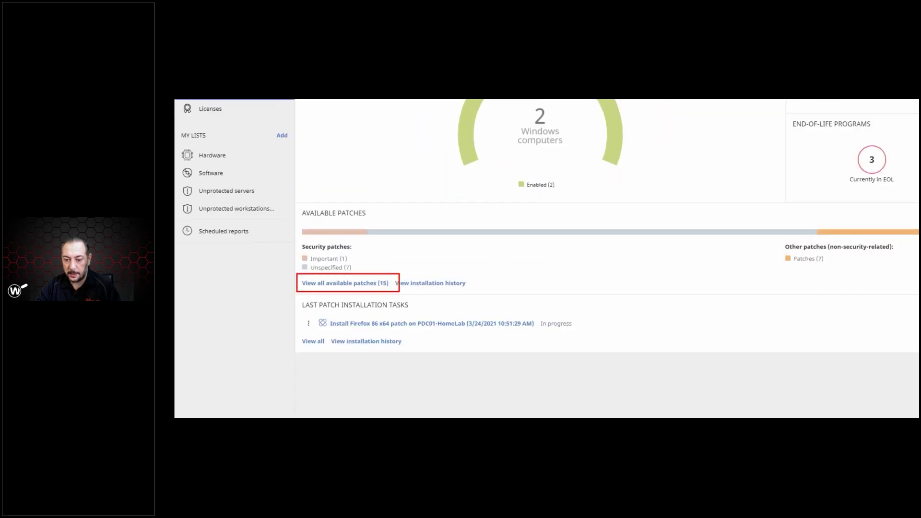
mouse_move(356, 250)
mouse_down()
mouse_move(339, 265)
mouse_move(292, 265)
mouse_up()
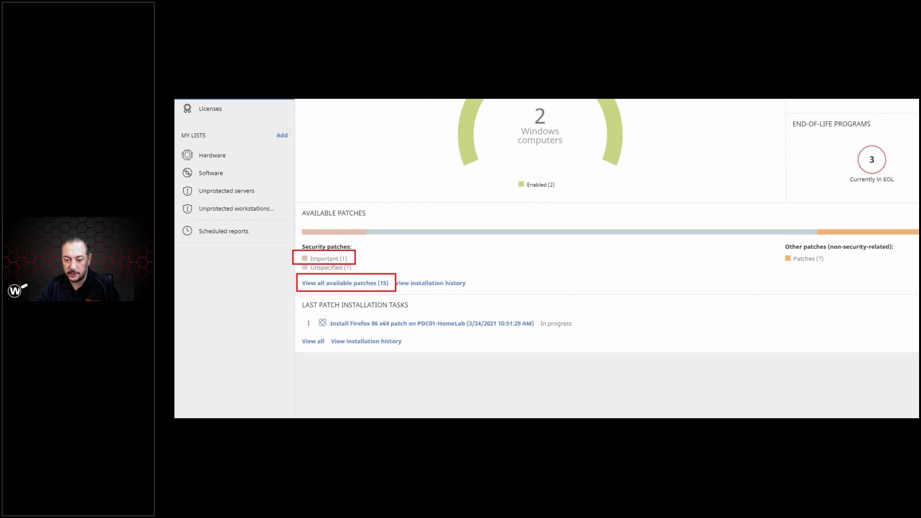
Mark the column headings and desktop computer in the full list of available patches, and open its Firefox 87.0 patch details
click(345, 283)
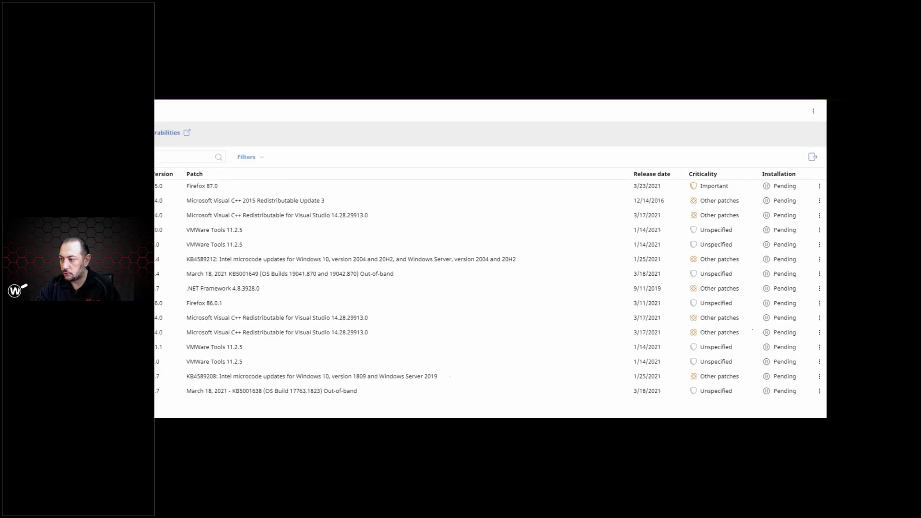
drag(627, 167, 803, 183)
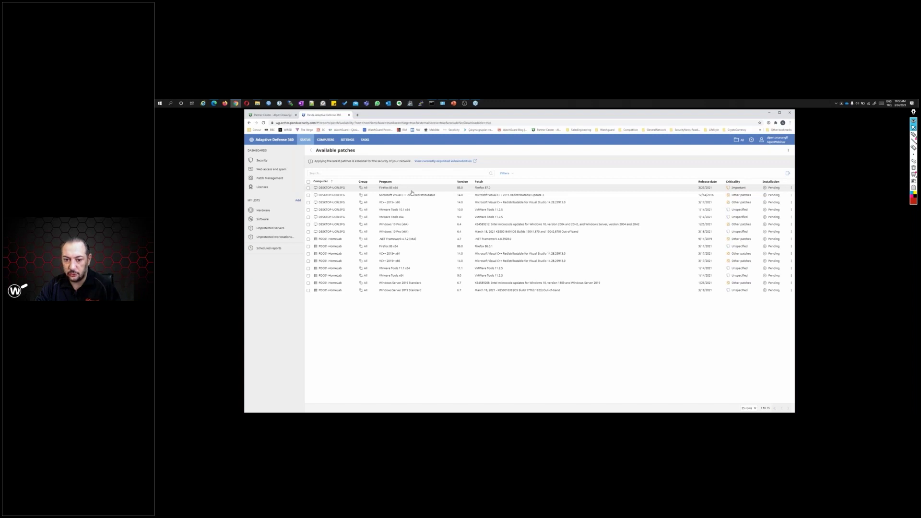
mouse_move(315, 185)
mouse_down()
mouse_move(362, 206)
mouse_move(408, 206)
mouse_move(398, 194)
mouse_up()
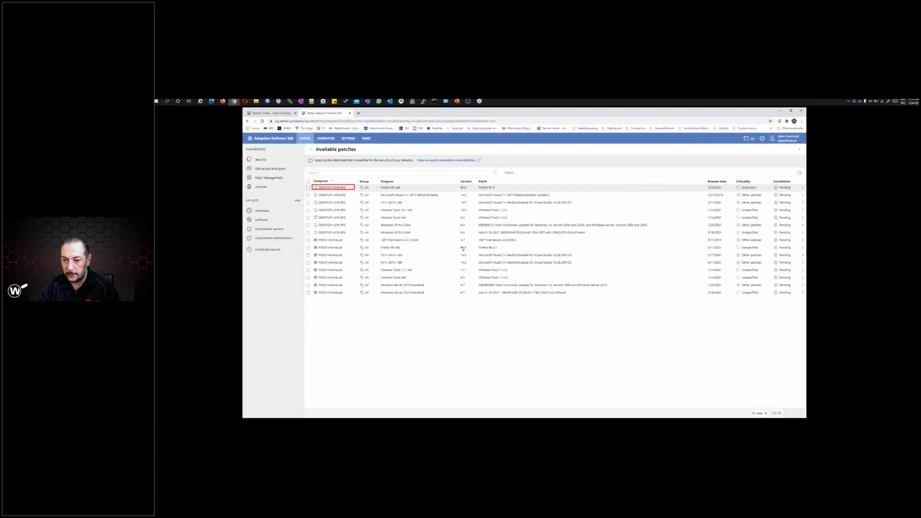
key(Escape)
click(474, 188)
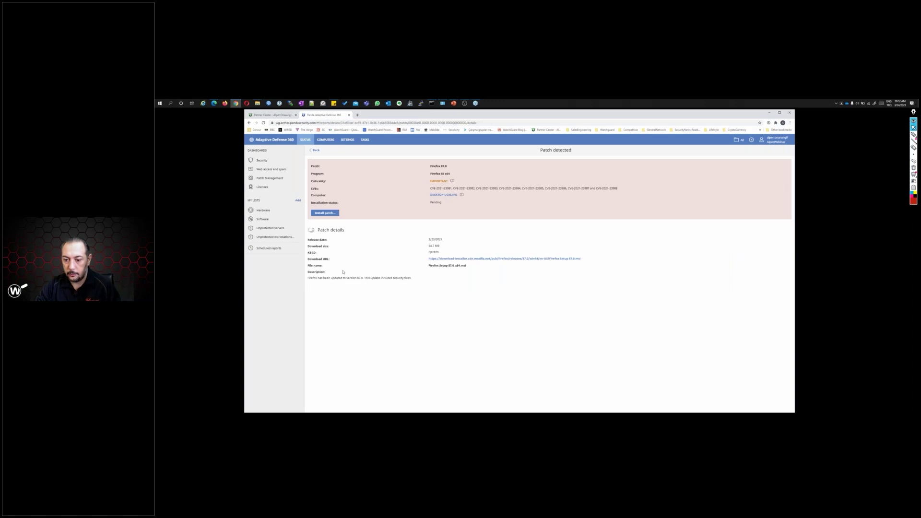
Mark the Firefox 87.0 patch description and install the patch on DESKTOP-UCRL9FG only
key(ctrl+1)
mouse_move(276, 265)
mouse_down()
mouse_move(315, 276)
mouse_move(493, 283)
mouse_up()
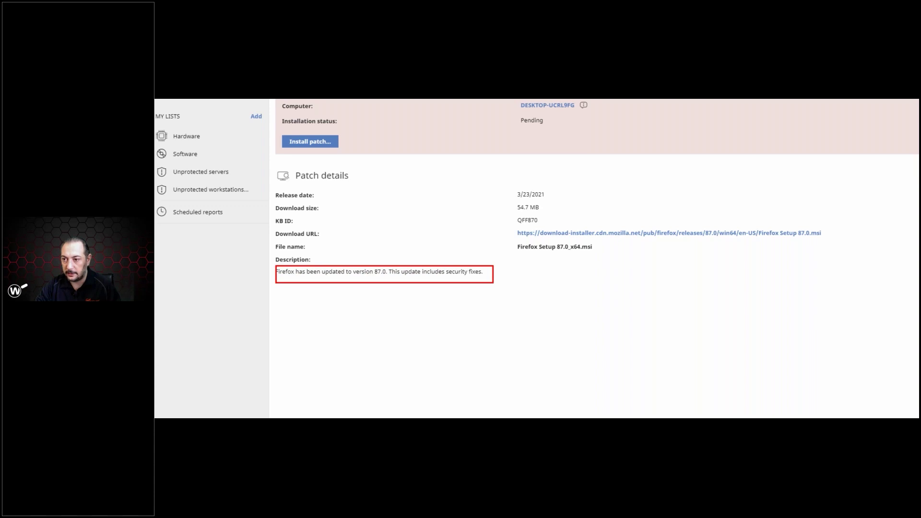
key(Escape)
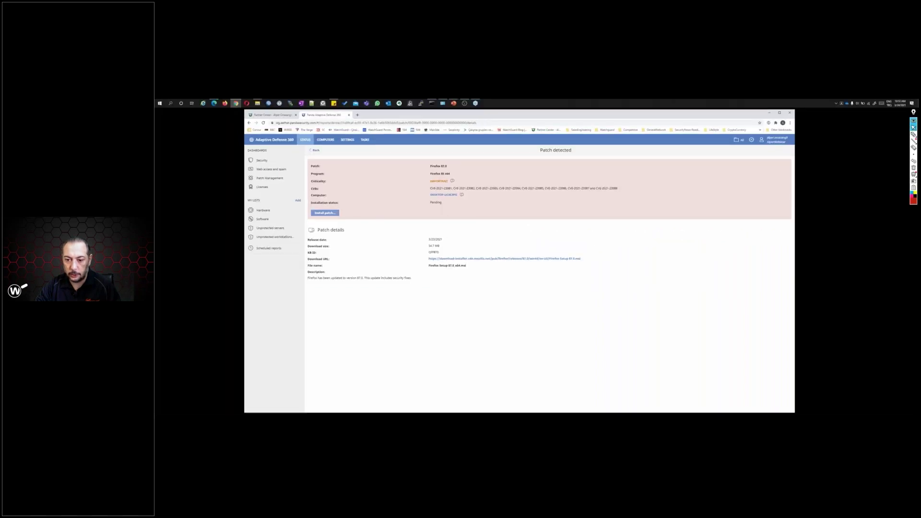
click(309, 142)
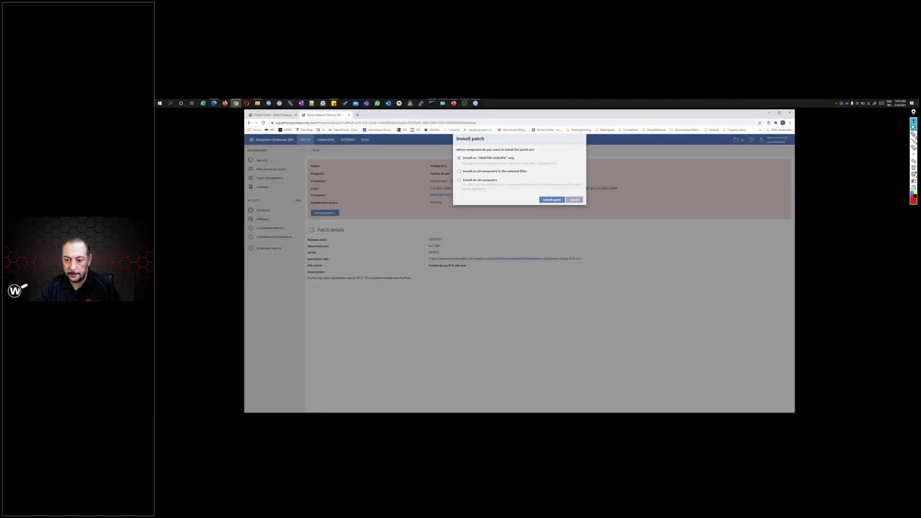
click(551, 206)
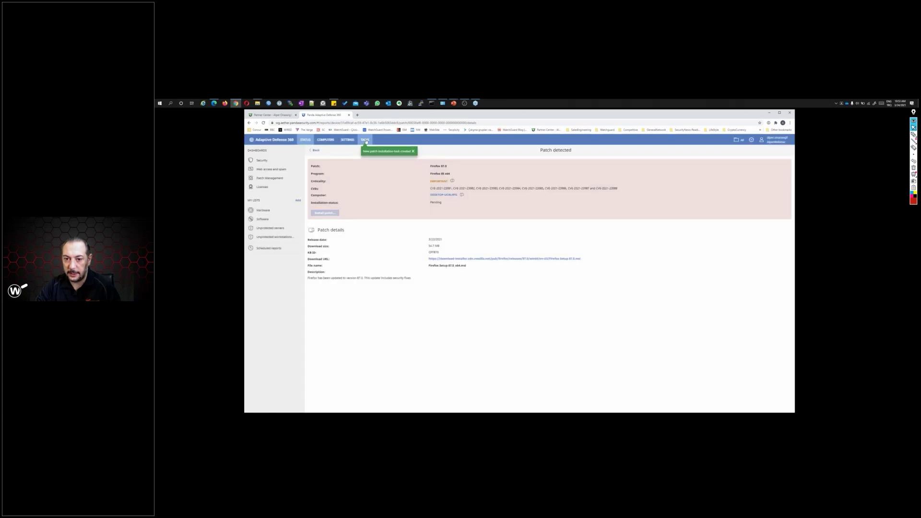
Mark the finished status in the task list and view the patches installed by the PDC01-HomeLab Firefox task
click(365, 140)
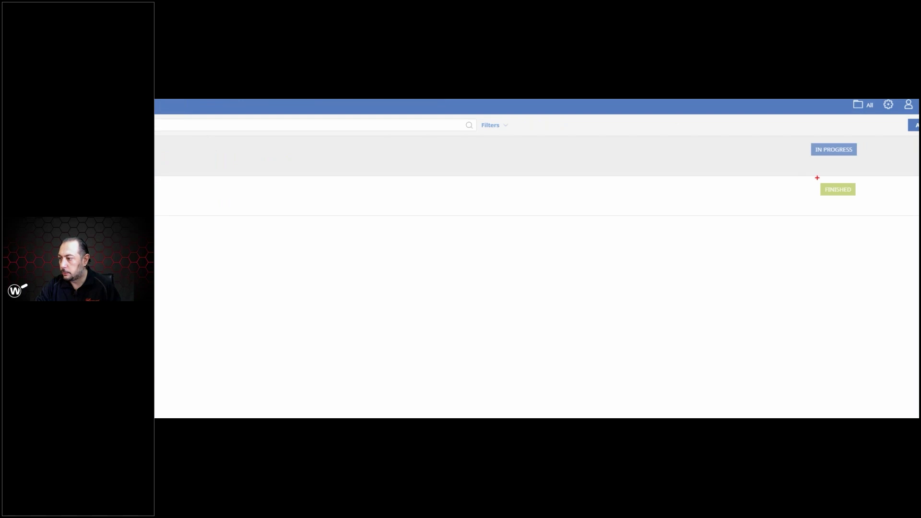
drag(817, 177, 860, 204)
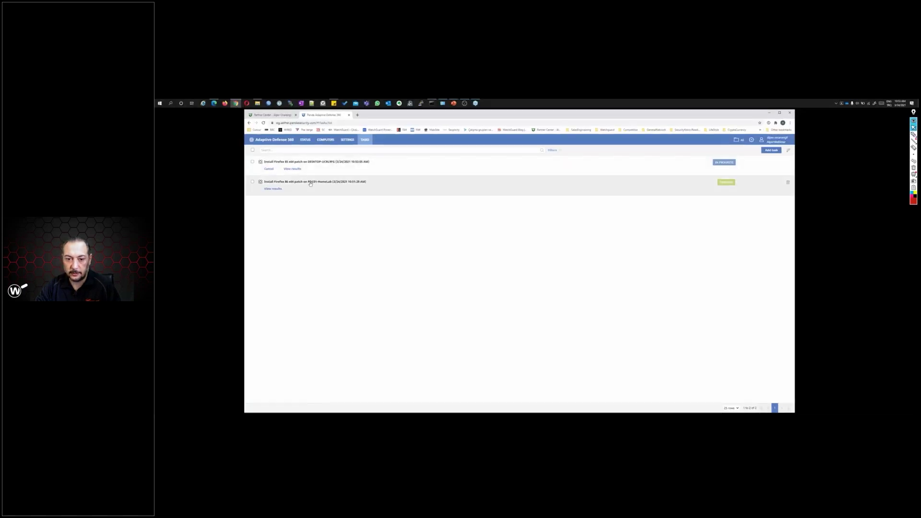
click(278, 190)
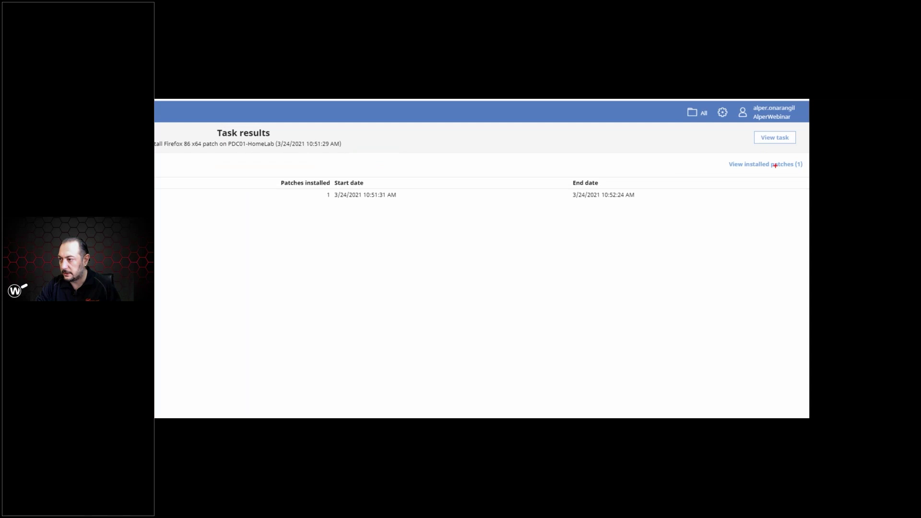
click(775, 165)
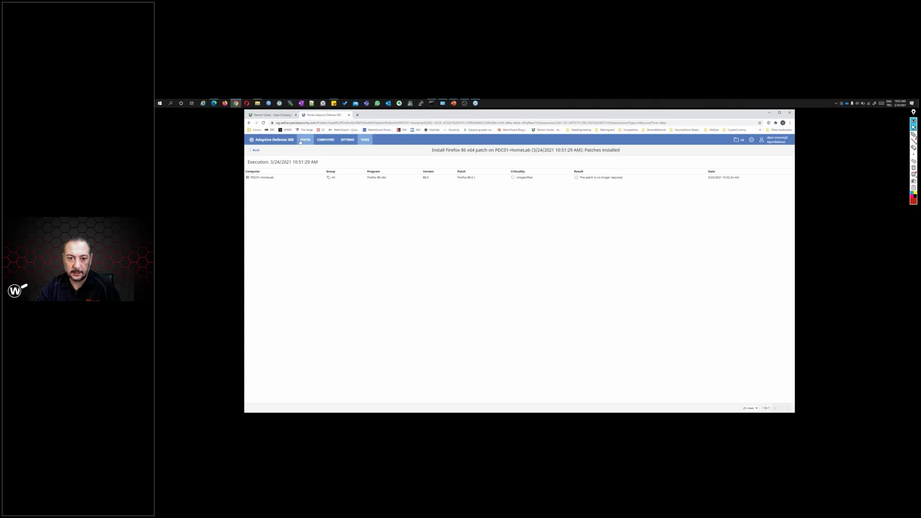
List the important security patches and show the actions offered for PDC01-HomeLab's Firefox 87.0 patch
click(301, 141)
click(323, 262)
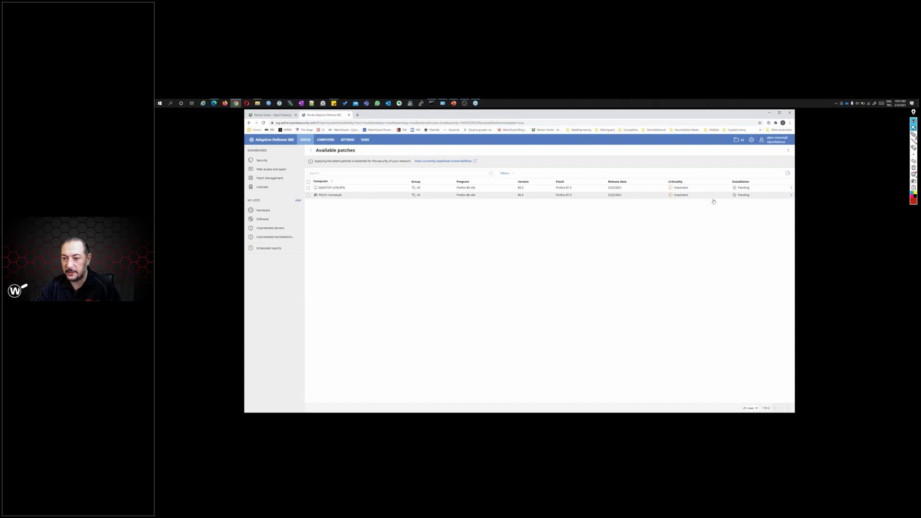
click(791, 195)
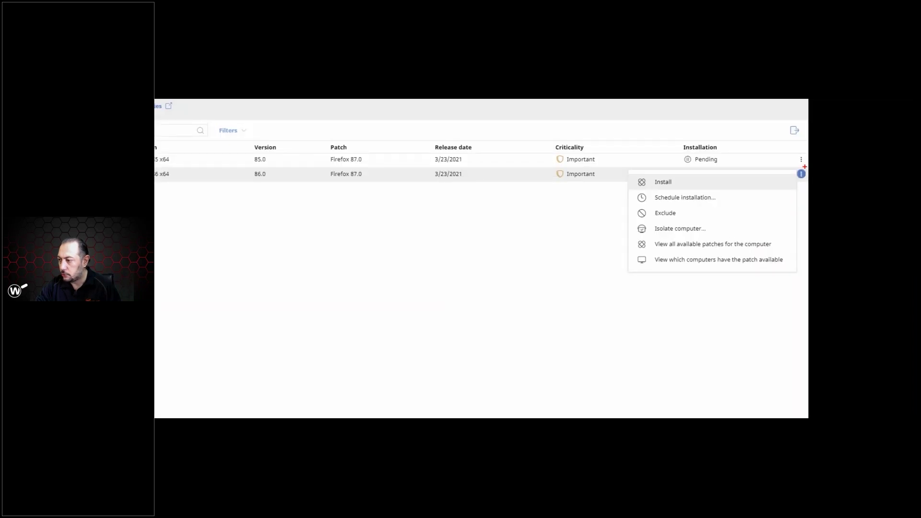
Mark the install, schedule, exclude, isolate and view actions, and view which computers have the Firefox 87.0 patch available
mouse_move(790, 178)
mouse_down()
mouse_move(734, 178)
mouse_move(714, 197)
mouse_up()
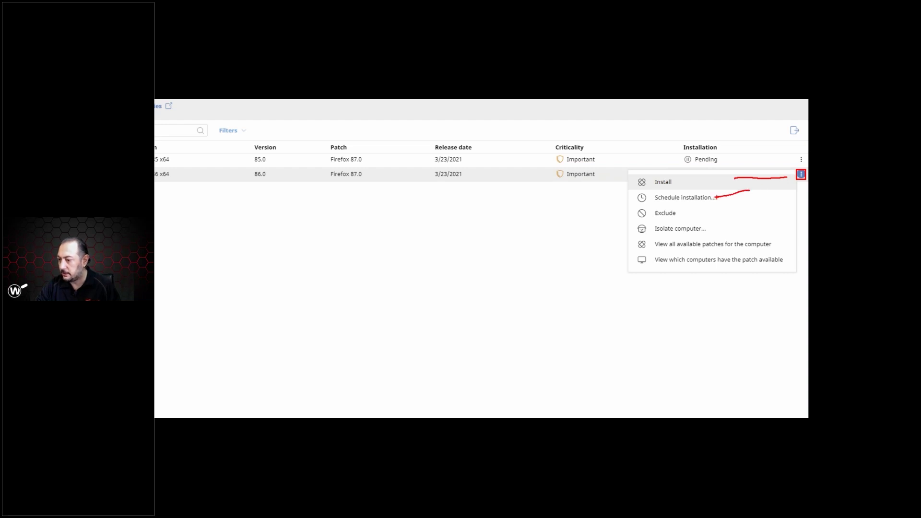
drag(752, 195, 683, 211)
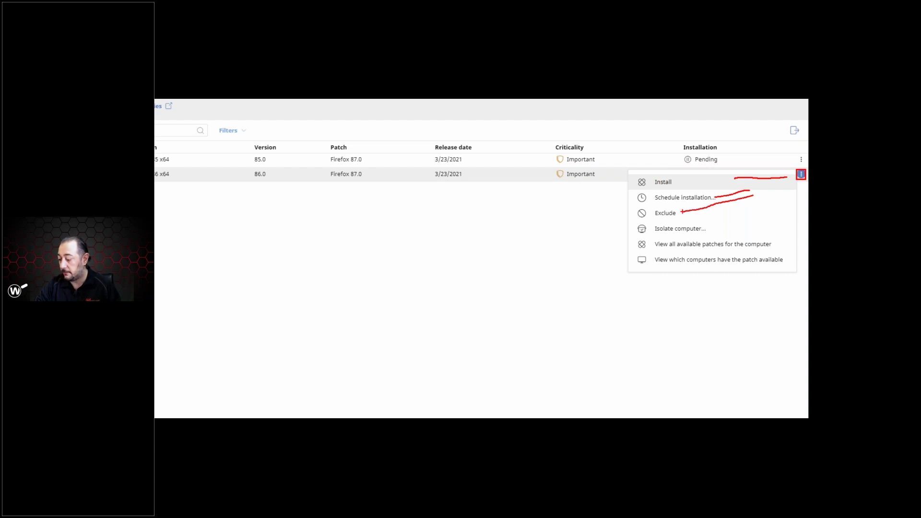
drag(737, 221, 711, 226)
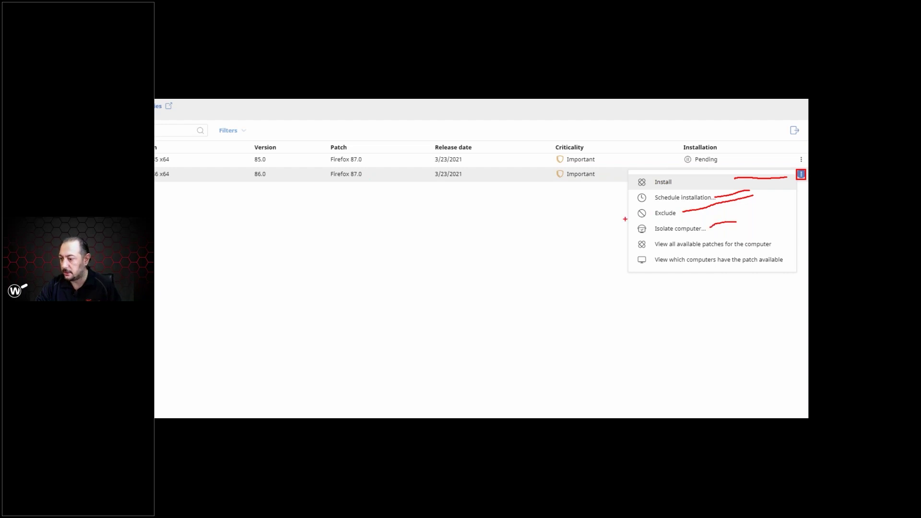
drag(628, 223, 709, 236)
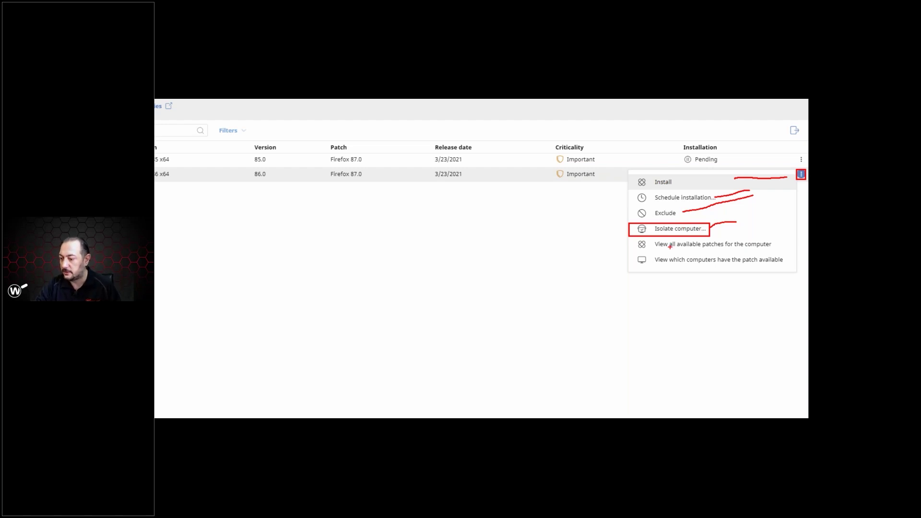
drag(776, 237, 650, 252)
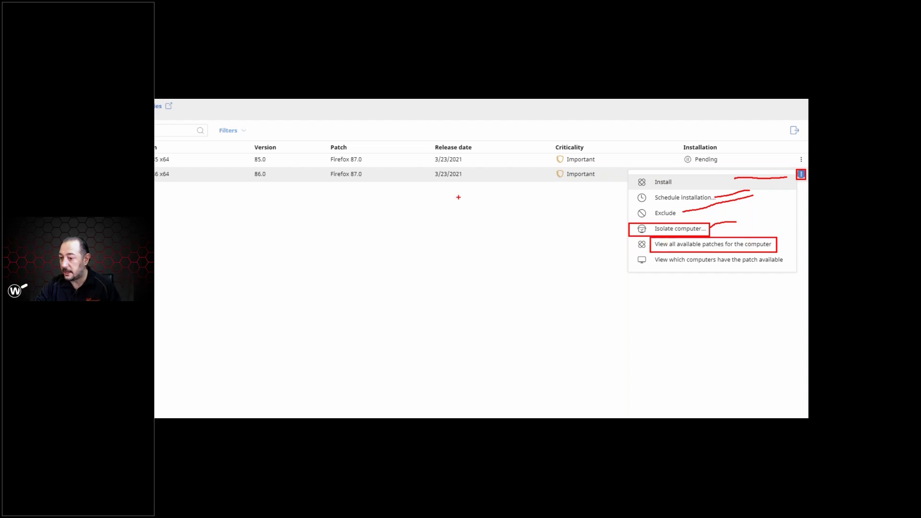
drag(785, 255, 648, 269)
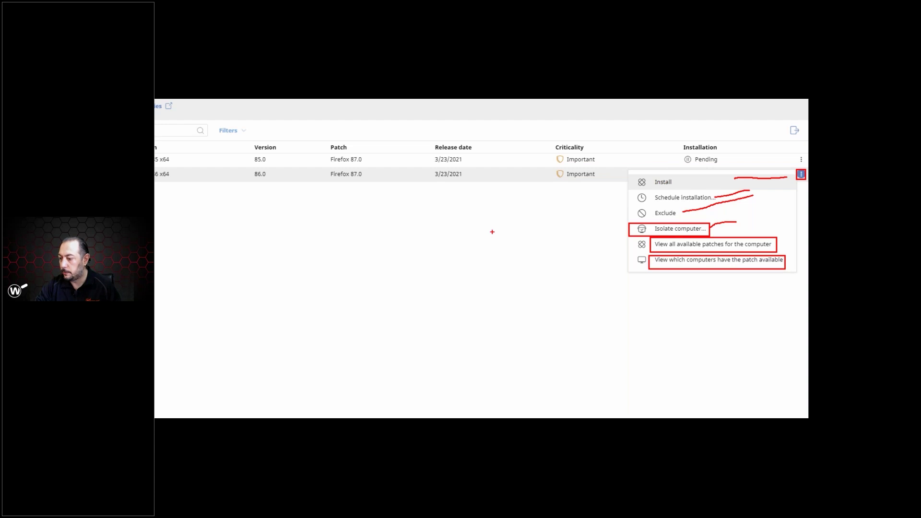
key(Escape)
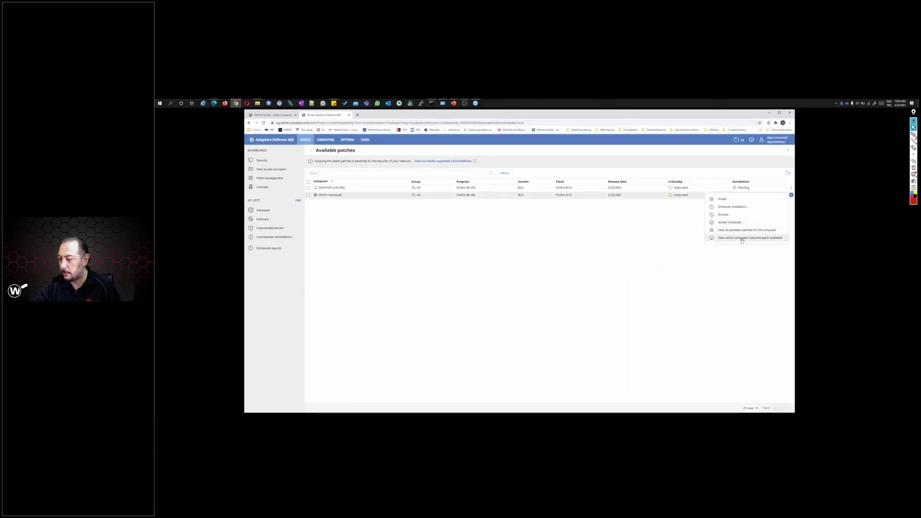
click(741, 239)
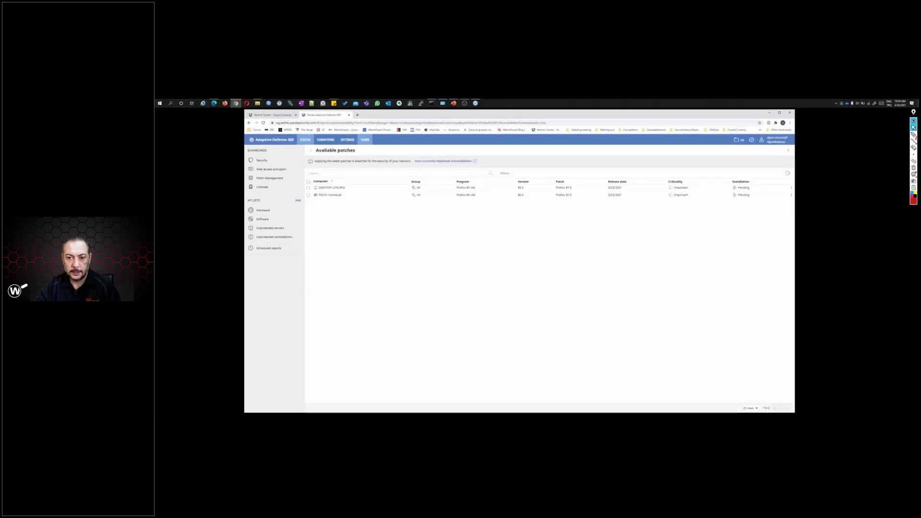
Check the patch installation tasks and list the available non-security patches from the Patch Management dashboard
click(365, 140)
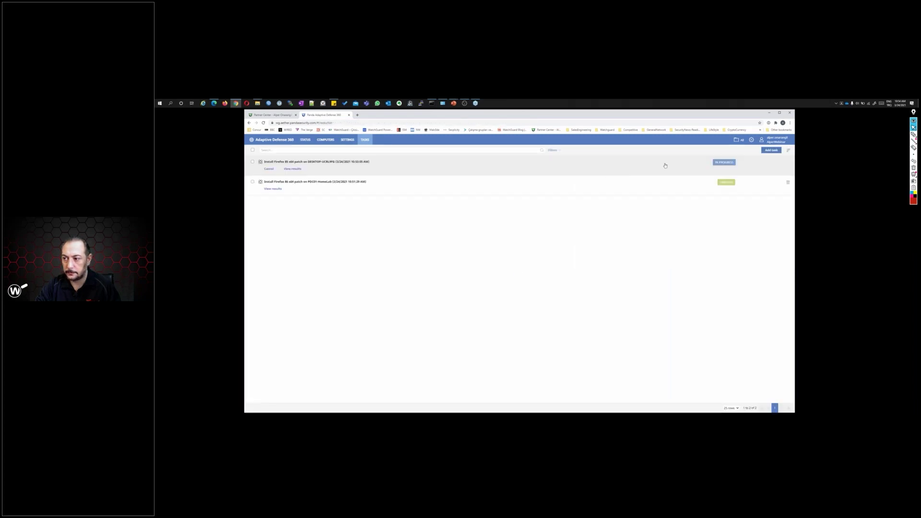
click(300, 140)
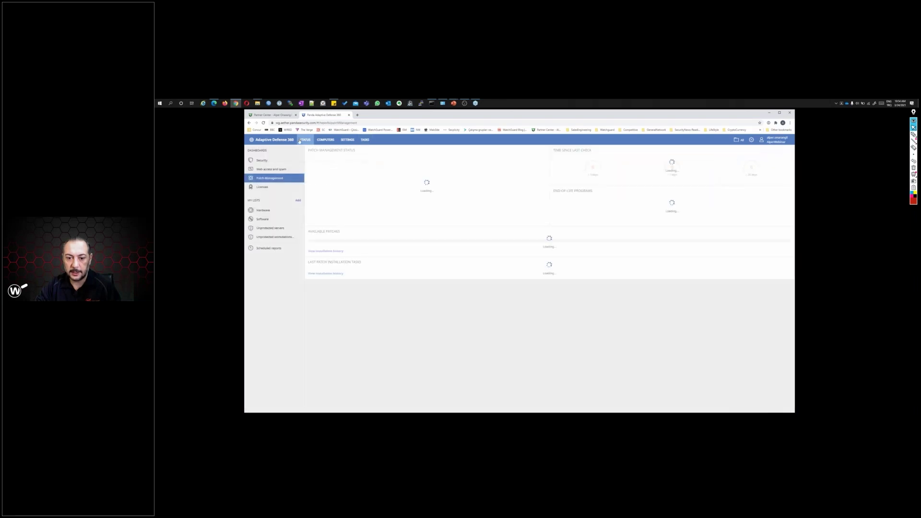
click(558, 262)
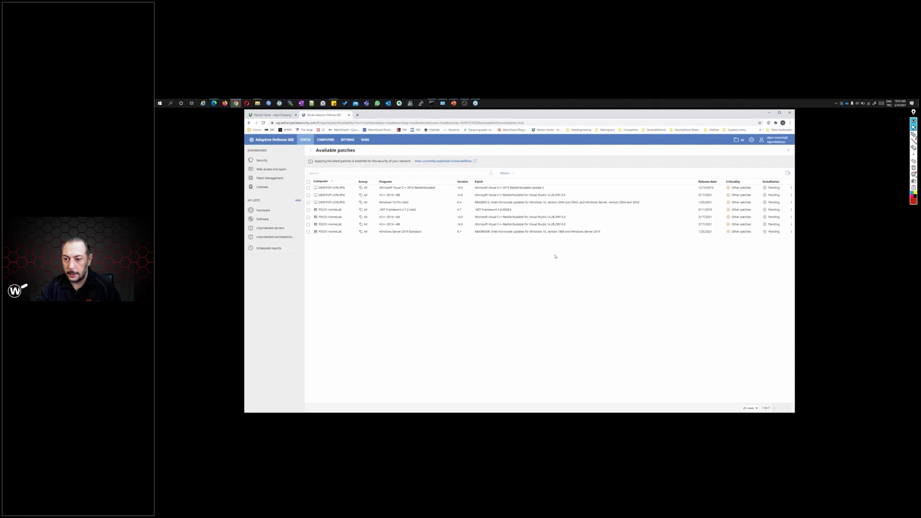
Open the details of the Windows 10 Intel microcode patch and read through its full description
click(506, 204)
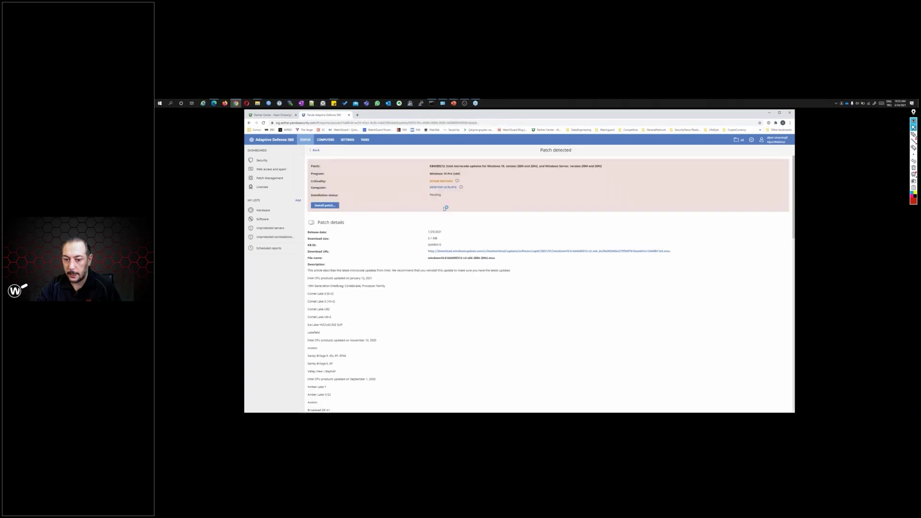
scroll(445, 208, down, 1)
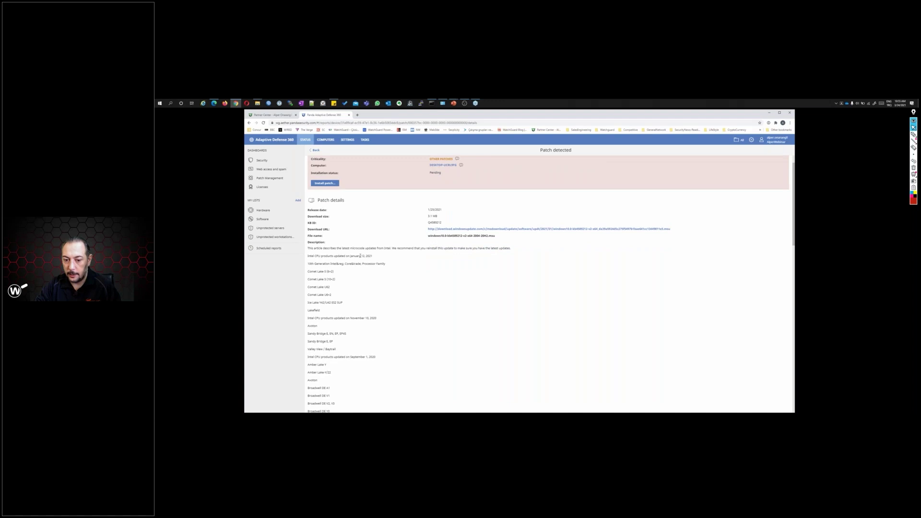
drag(326, 248, 375, 262)
scroll(393, 278, down, 5)
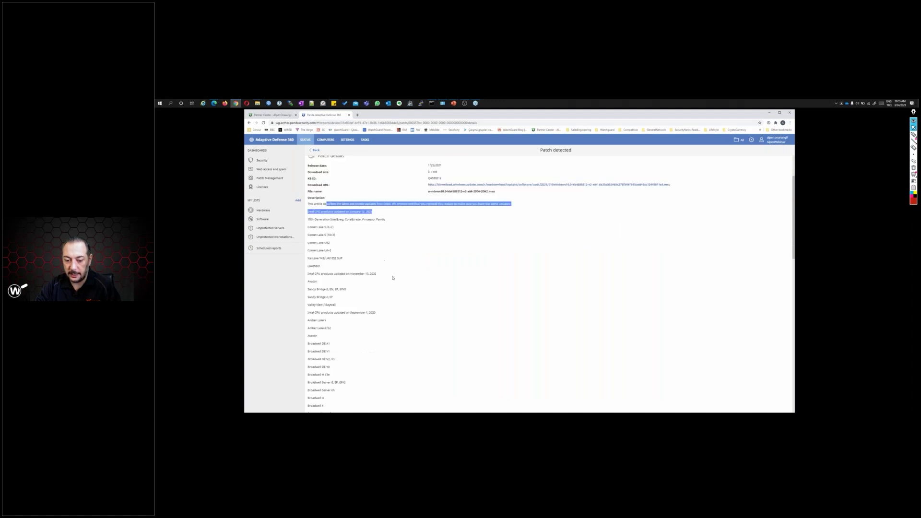
scroll(392, 278, down, 1)
scroll(392, 278, down, 10)
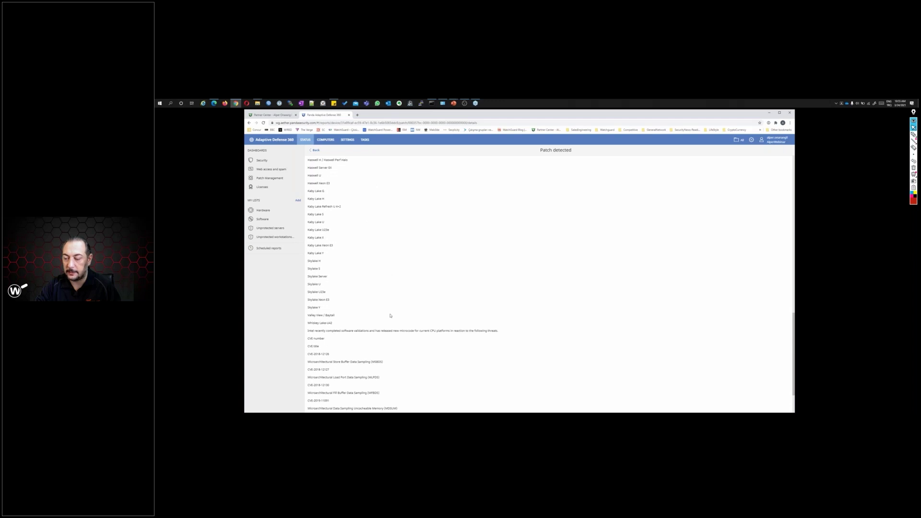
scroll(398, 307, up, 15)
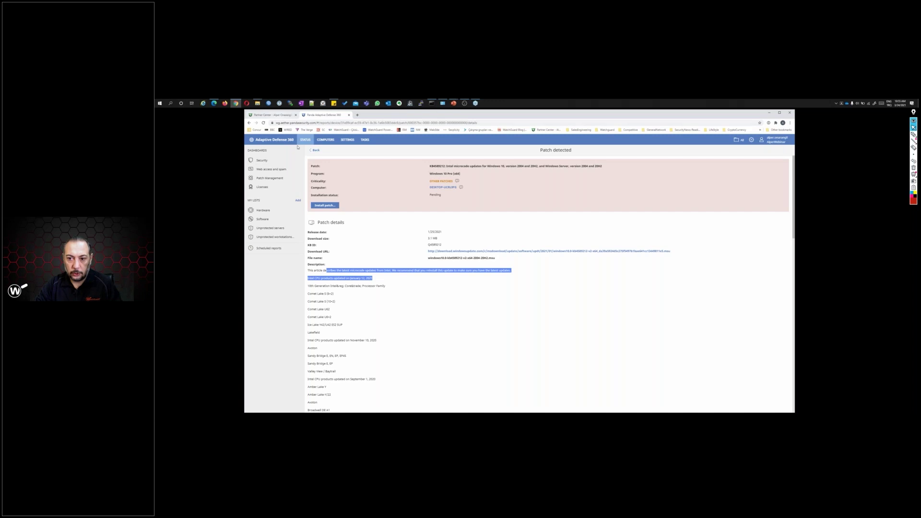
Switch to Partner Center and open another client's Adaptive Defense 360 console
key(ctrl+Tab)
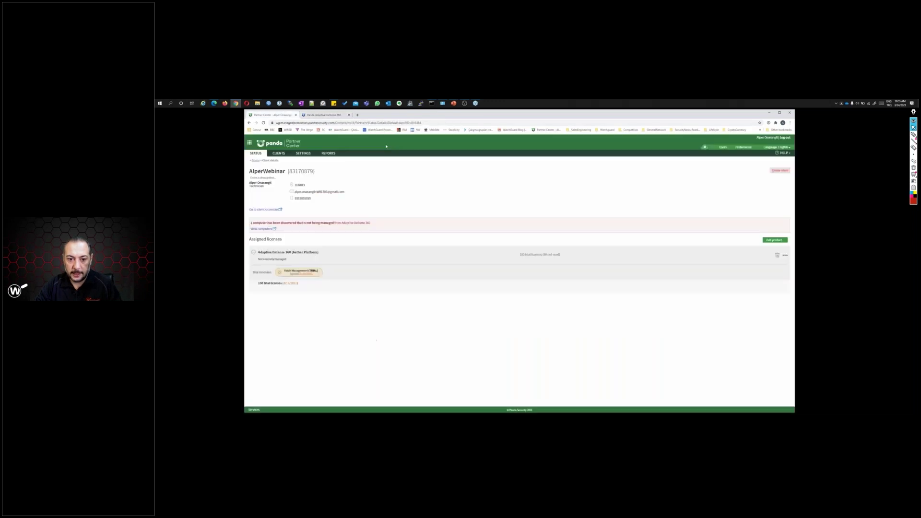
click(263, 177)
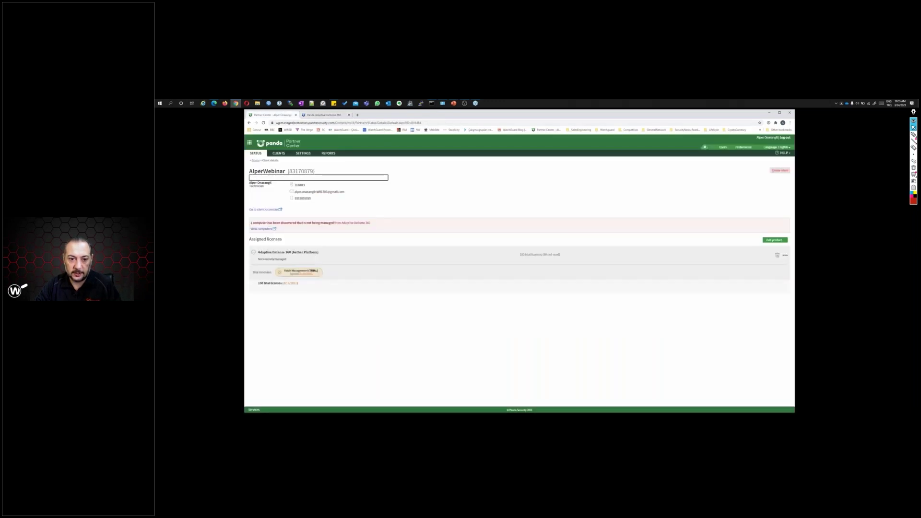
key(Return)
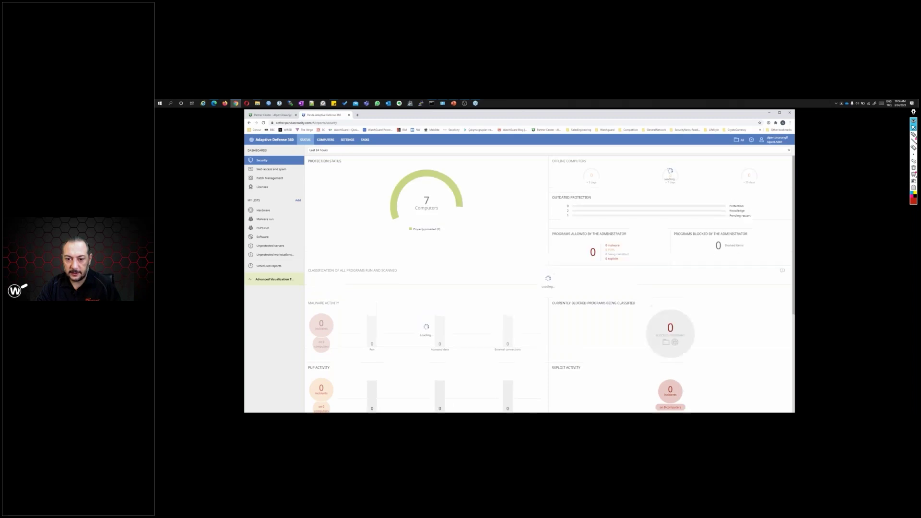
List this client's critical security patches from the Patch Management dashboard and mark the MNGMT and PDC01 servicing stack updates
click(274, 179)
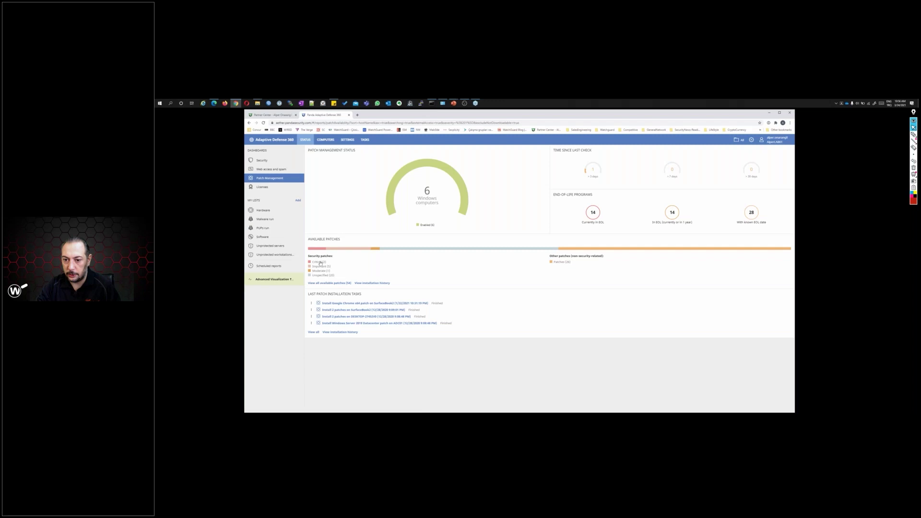
click(319, 262)
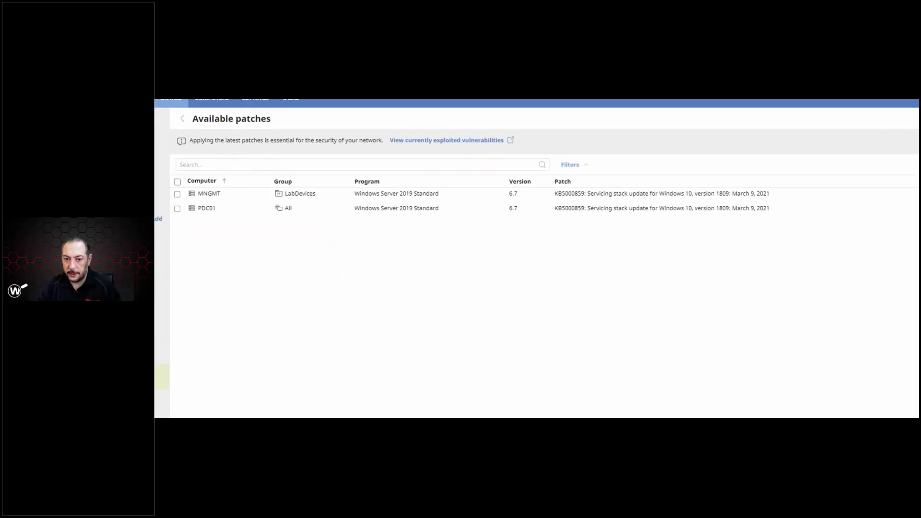
mouse_move(779, 191)
mouse_down()
mouse_move(791, 191)
mouse_move(784, 208)
mouse_up()
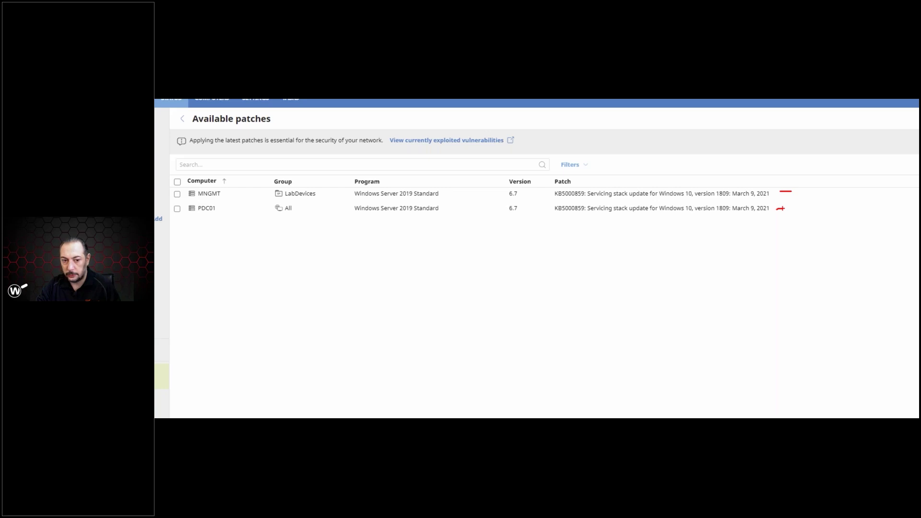
Open the MNGMT servicing stack update KB5000859, highlight part of its description, and install the patch on MNGMT only
click(268, 193)
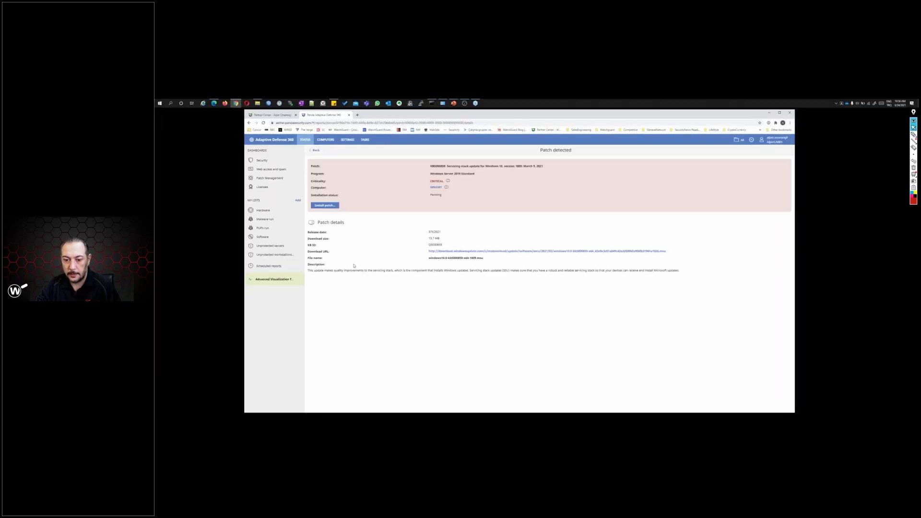
drag(463, 264, 580, 270)
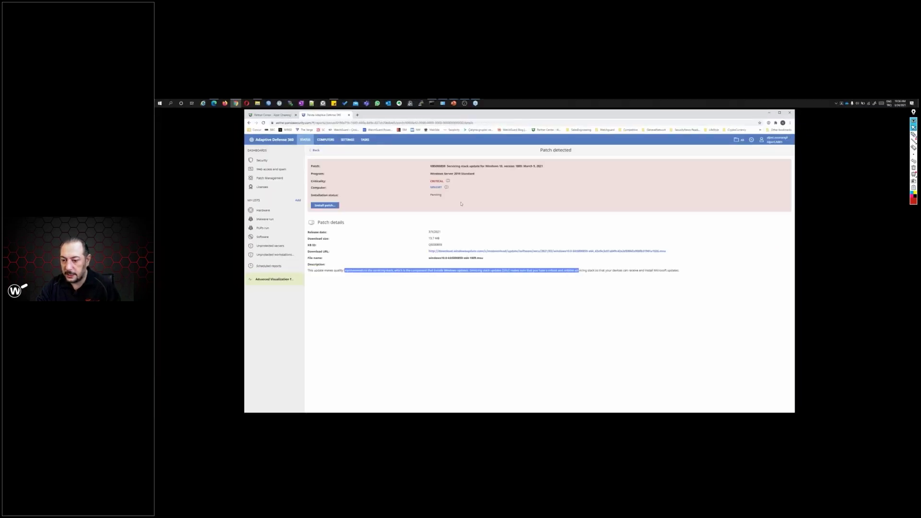
click(317, 205)
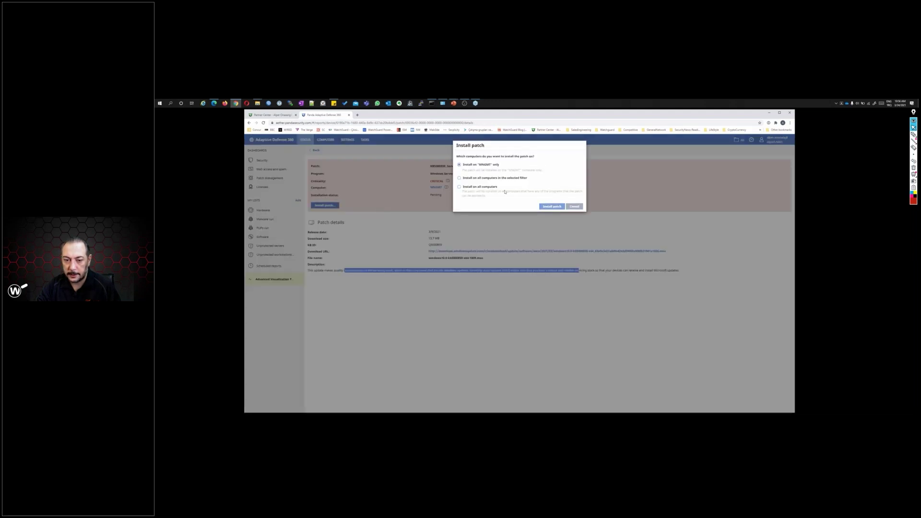
click(551, 206)
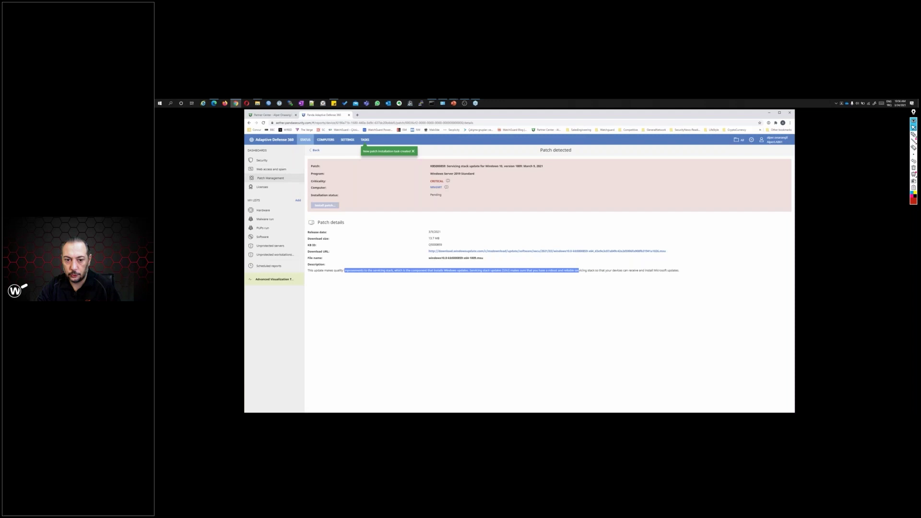
Return to Patch Management and look through the full list of available non-security patches
key(alt+Left)
click(330, 282)
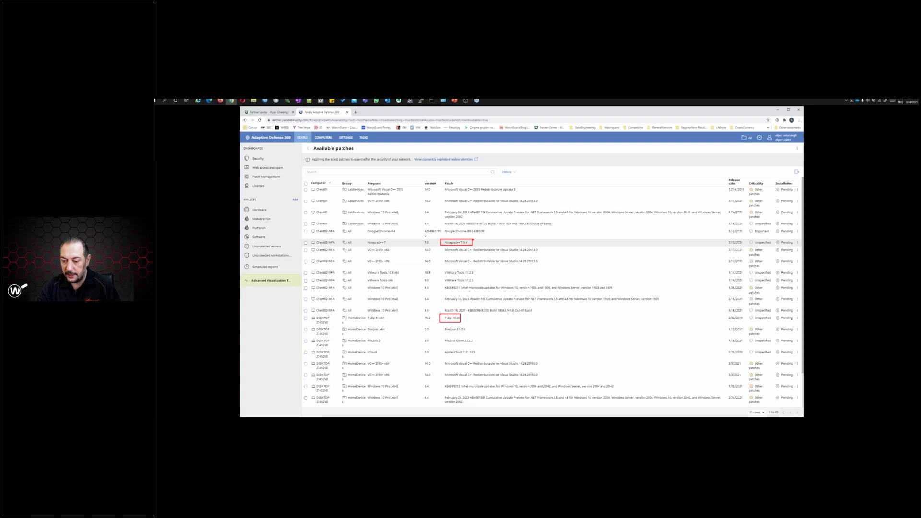
scroll(499, 344, down, 3)
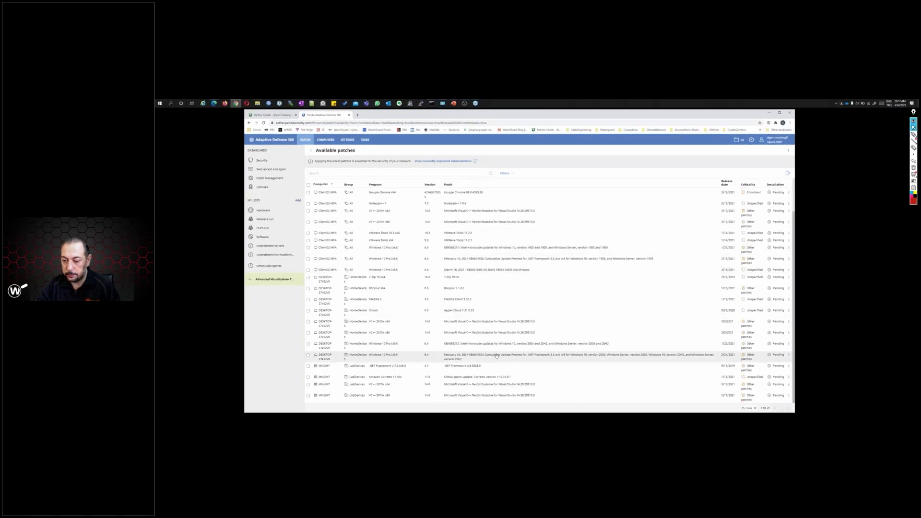
scroll(496, 356, up, 2)
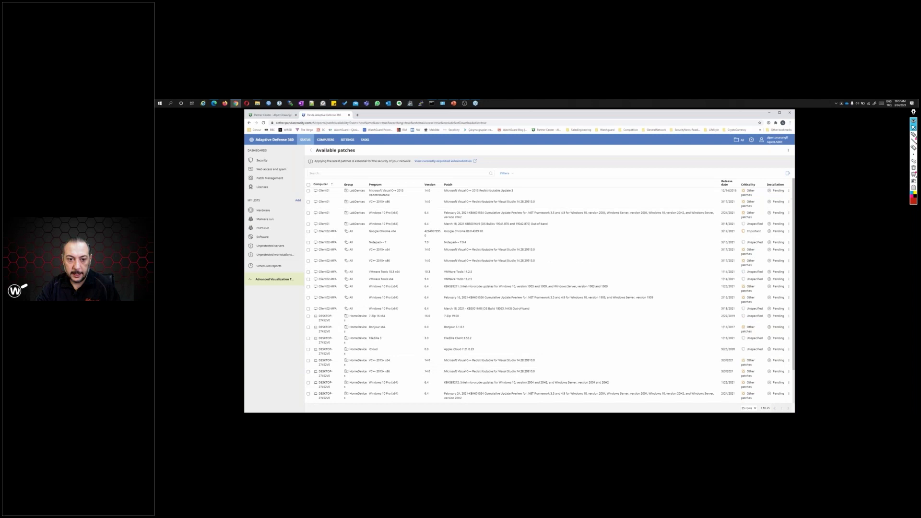
Review the Security dashboard from protection status down to the threats detected by the antivirus
click(268, 162)
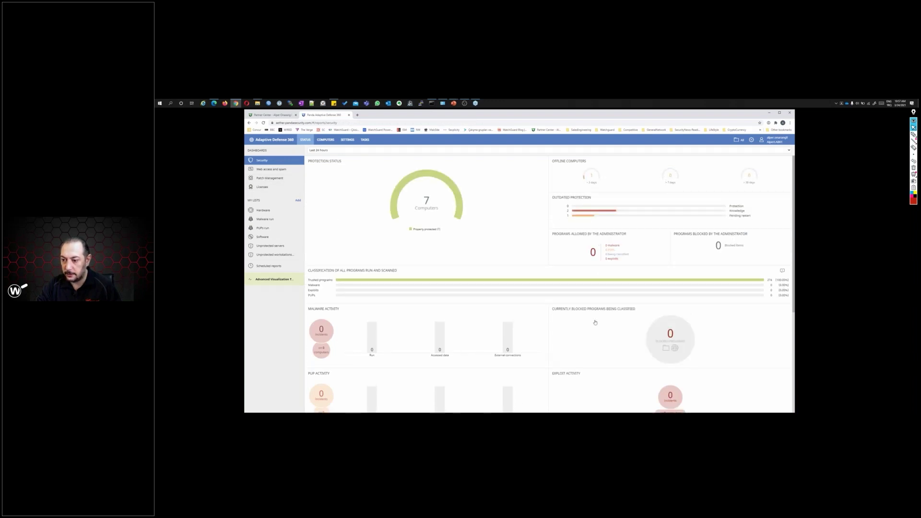
scroll(594, 322, down, 3)
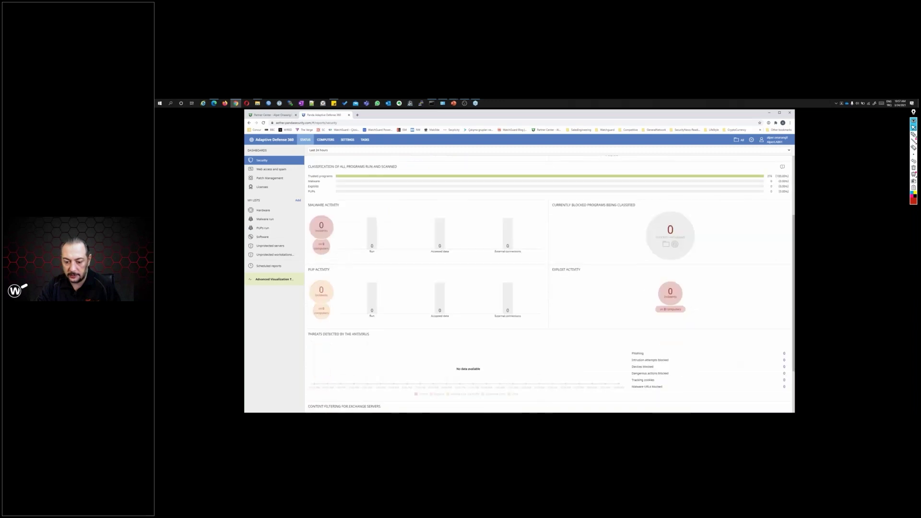
scroll(381, 301, up, 4)
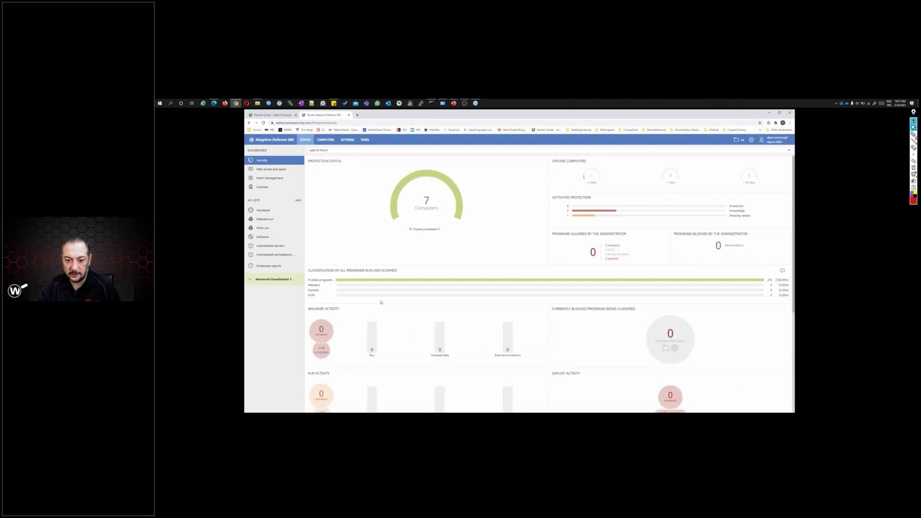
Open SurfaceBook2's software inventory, examine its installations and uninstallations history, and mark the install and uninstall icons
click(325, 139)
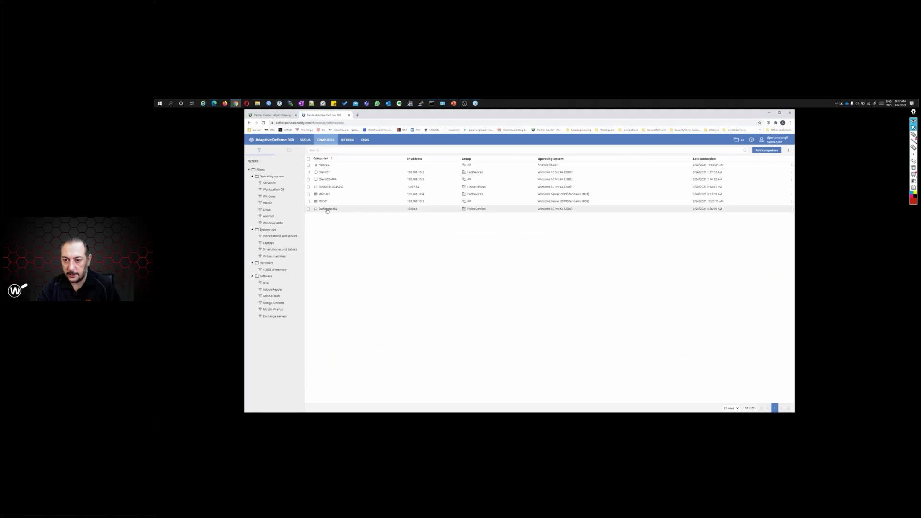
click(327, 209)
click(609, 183)
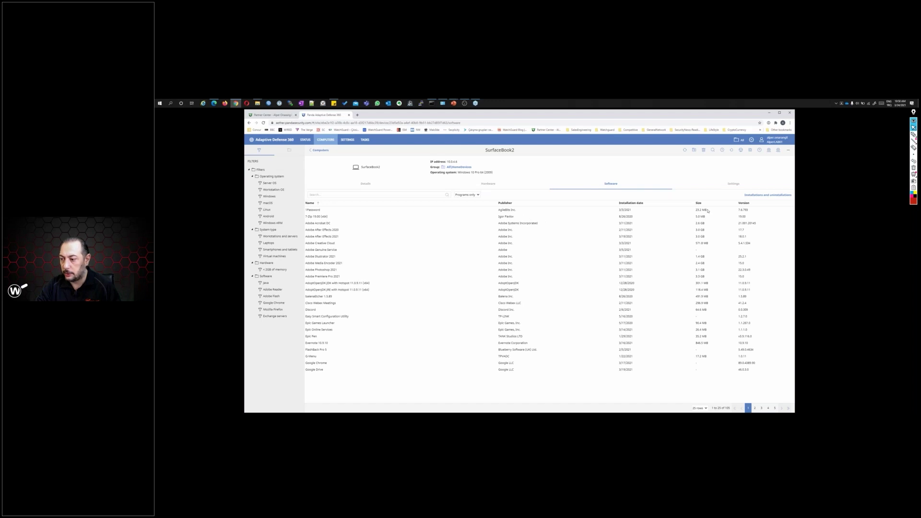
click(774, 196)
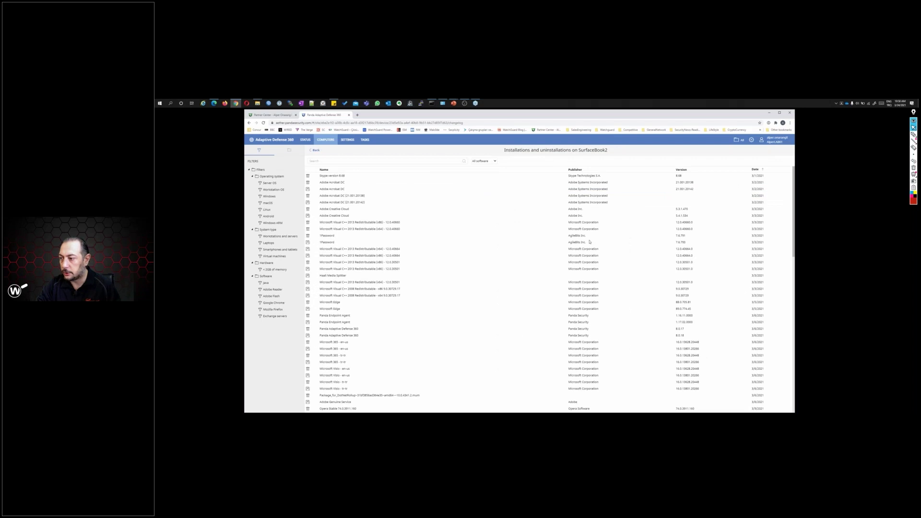
scroll(590, 255, down, 4)
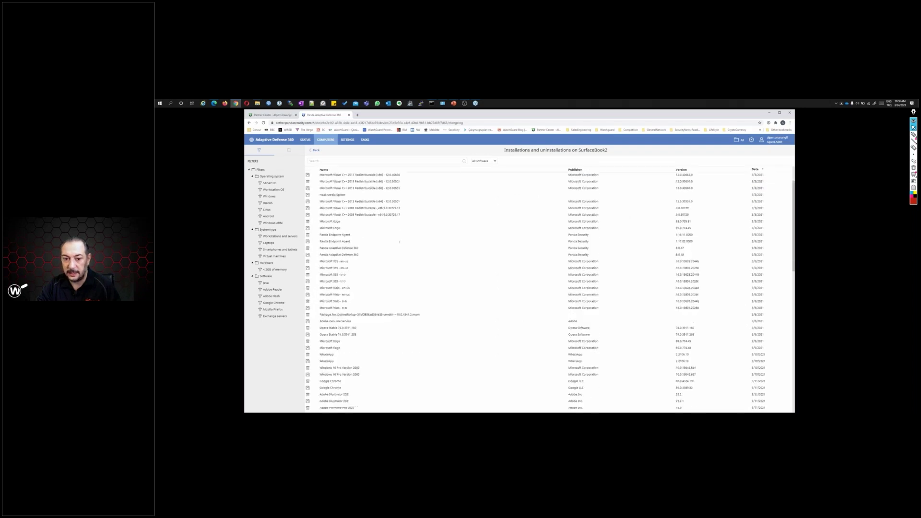
scroll(589, 255, up, 4)
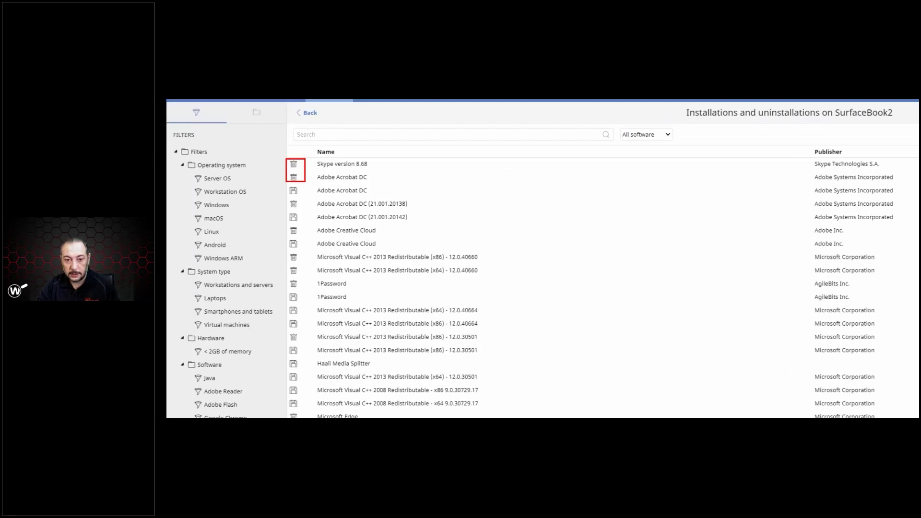
drag(303, 187, 285, 195)
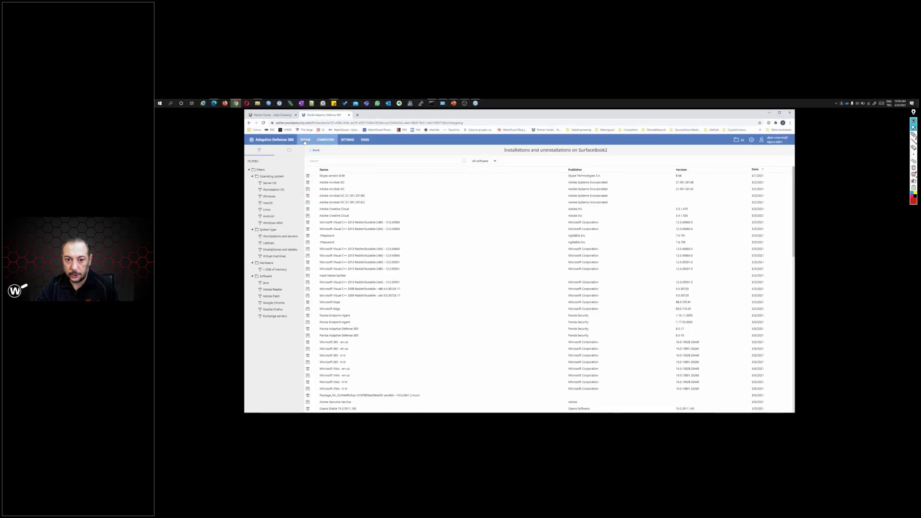
Open the history of blocked programs from the Security dashboard and mark the action in the TouchPortalGui.exe details
click(305, 140)
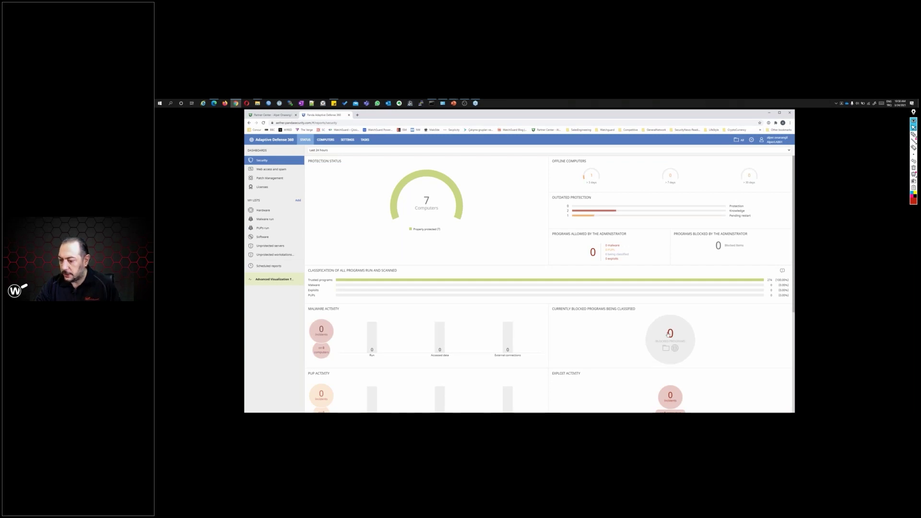
click(668, 334)
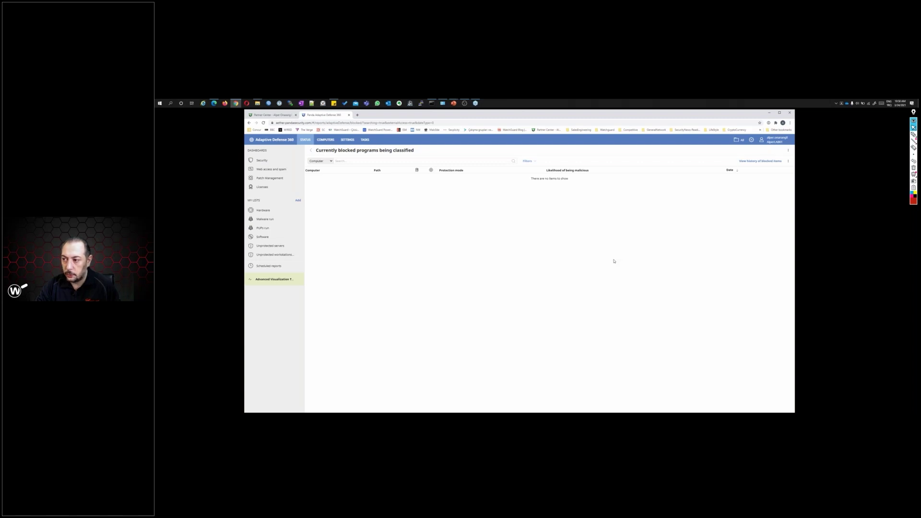
click(760, 161)
click(543, 226)
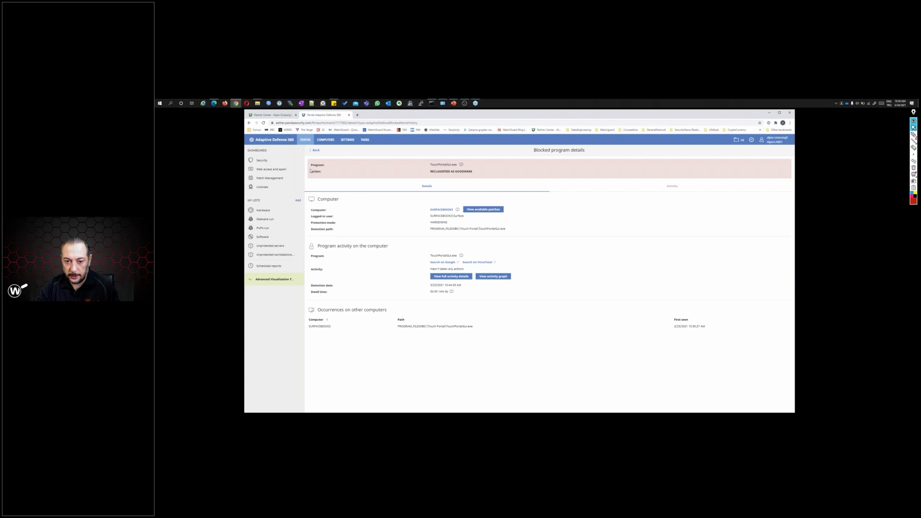
mouse_move(627, 161)
mouse_down()
mouse_move(619, 174)
mouse_move(281, 177)
mouse_move(293, 177)
mouse_up()
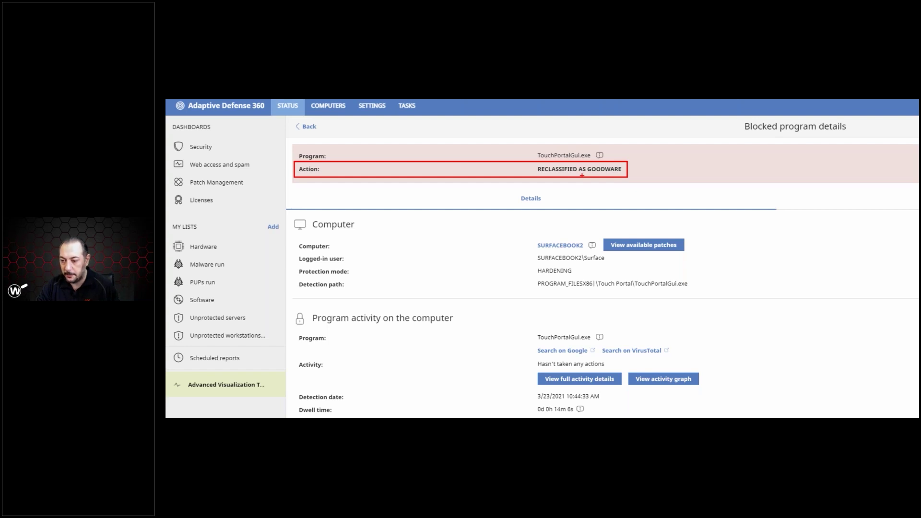
key(Escape)
List the available patches for SurfaceBook2 from the blocked program details and read the PuTTY patch details
key(ctrl+1)
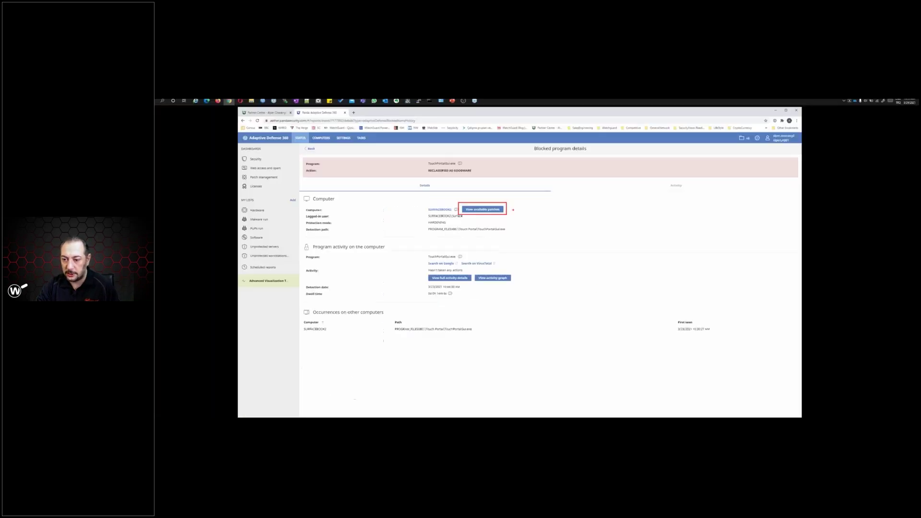
click(483, 209)
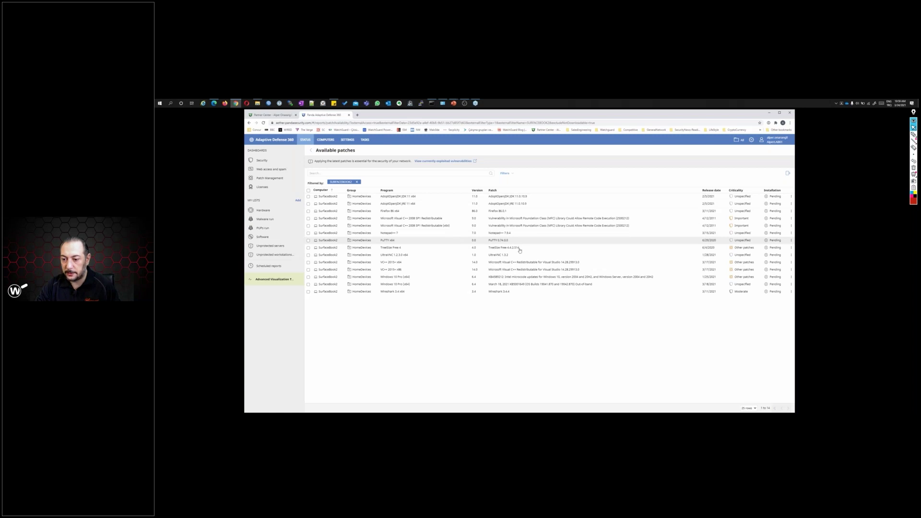
click(503, 248)
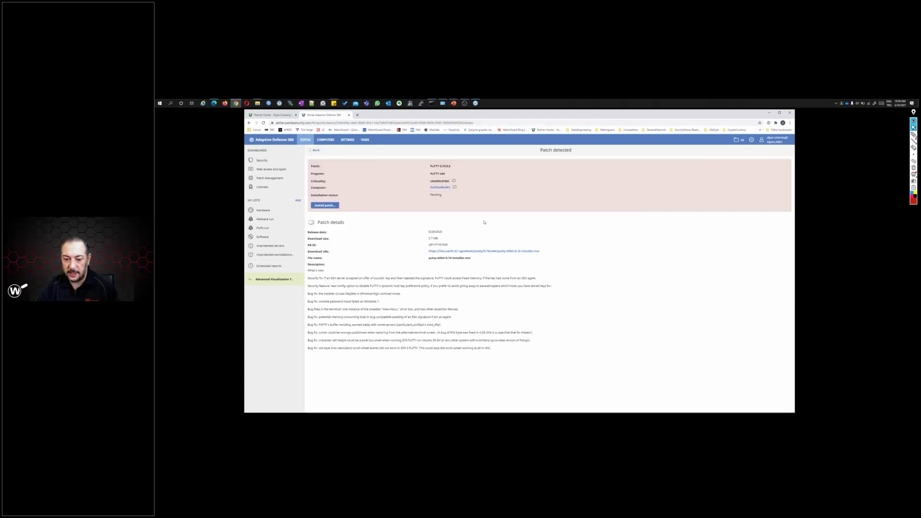
key(alt+Left)
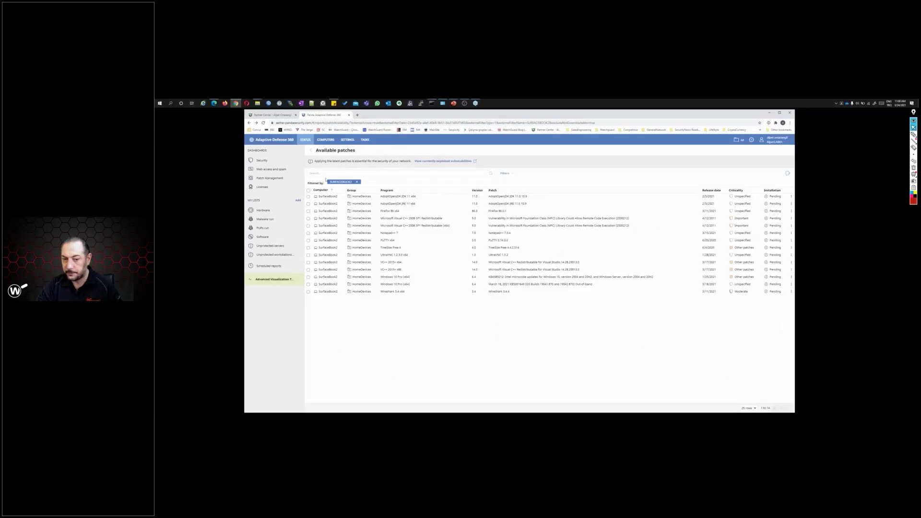
Select both critical Windows Server 2019 patches for MNGMT and PDC01 and create a scheduled installation task for them
key(alt+Left)
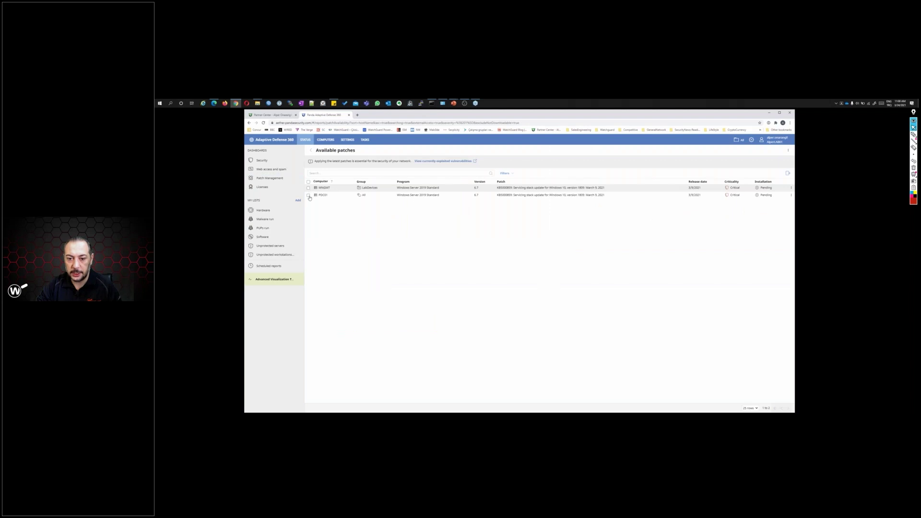
click(308, 181)
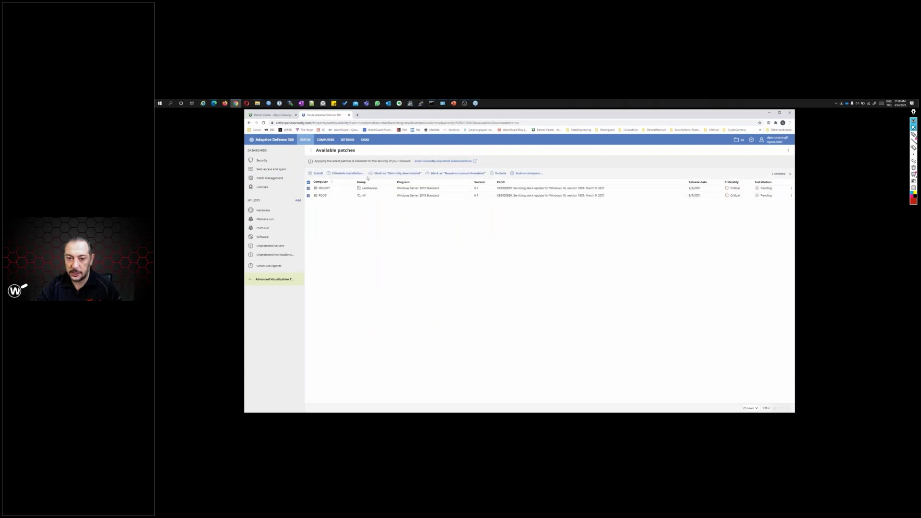
click(341, 174)
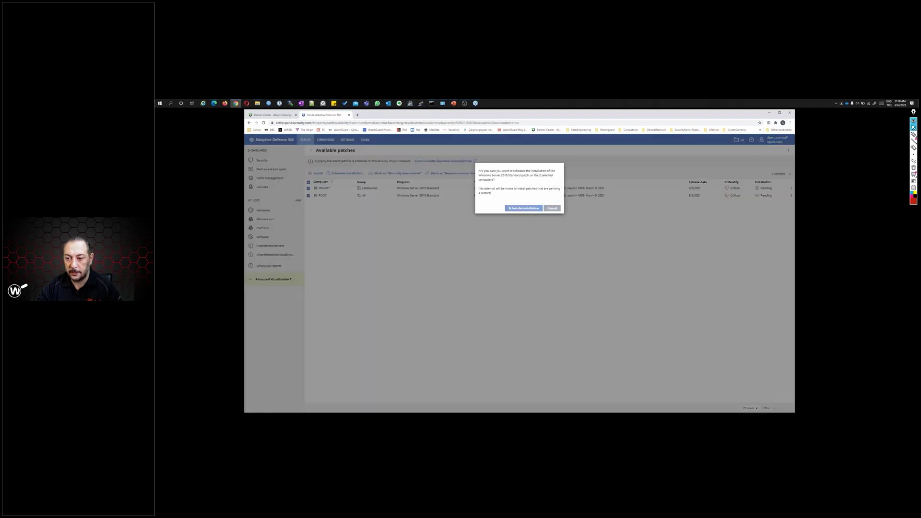
key(Return)
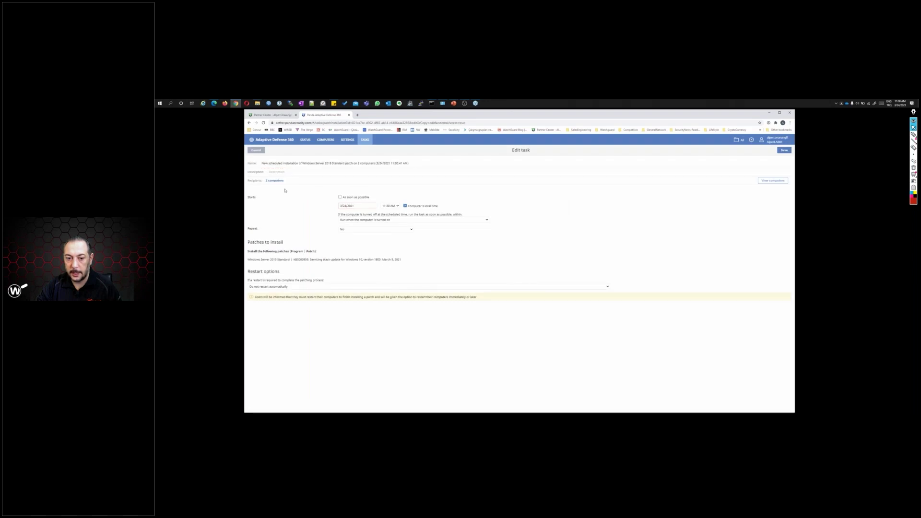
Examine the task's start settings and the options for computers turned off at the scheduled time, marking "Run when the computer is turned on"
click(340, 197)
click(339, 197)
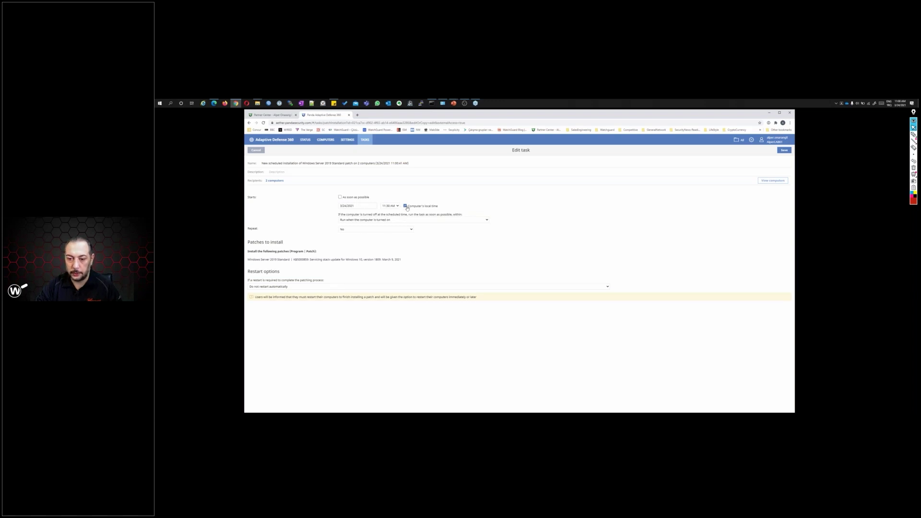
click(386, 220)
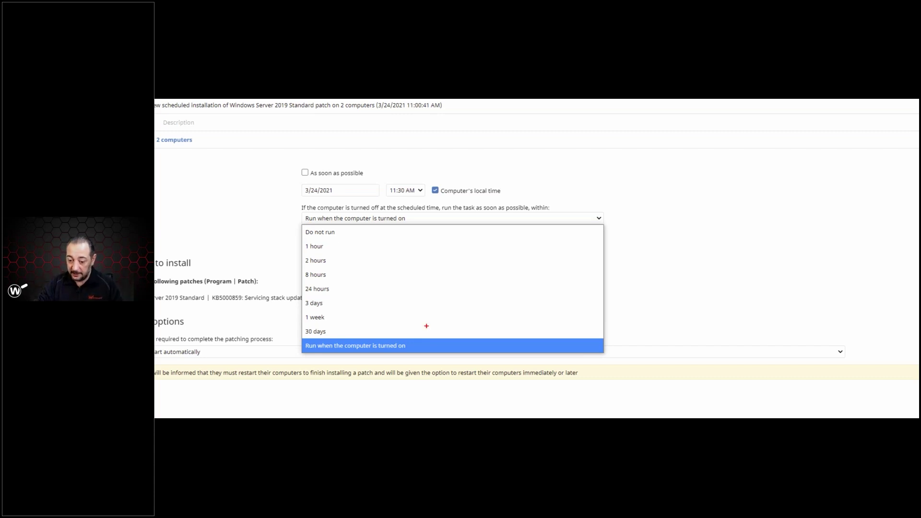
drag(411, 345, 419, 342)
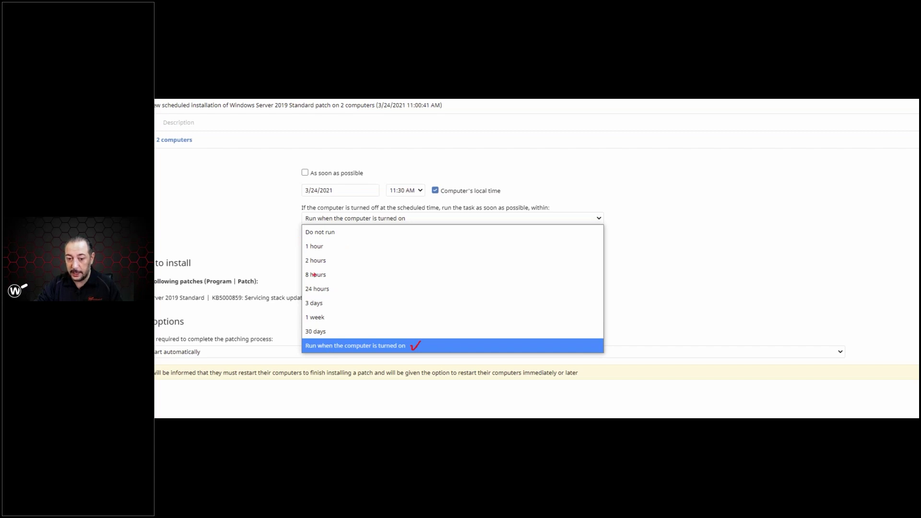
click(222, 256)
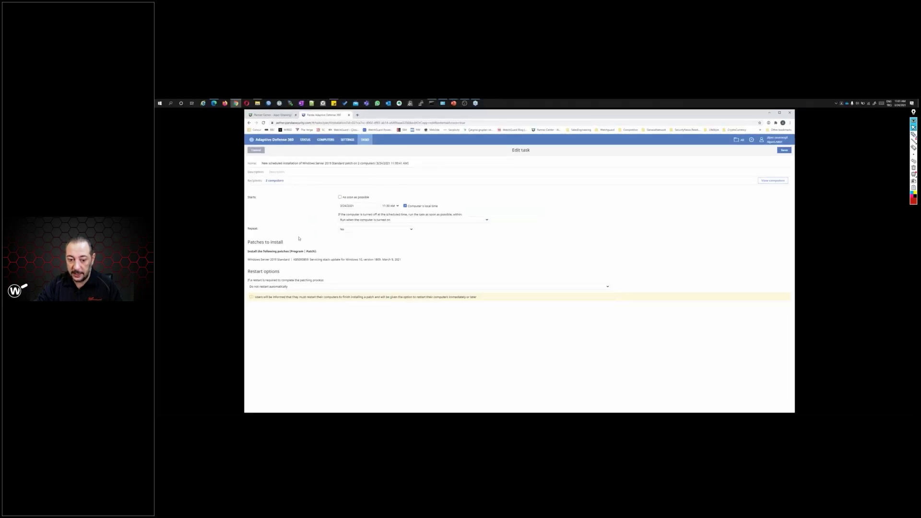
Examine the task's restart options and mark each of the four automatic restart choices
click(308, 287)
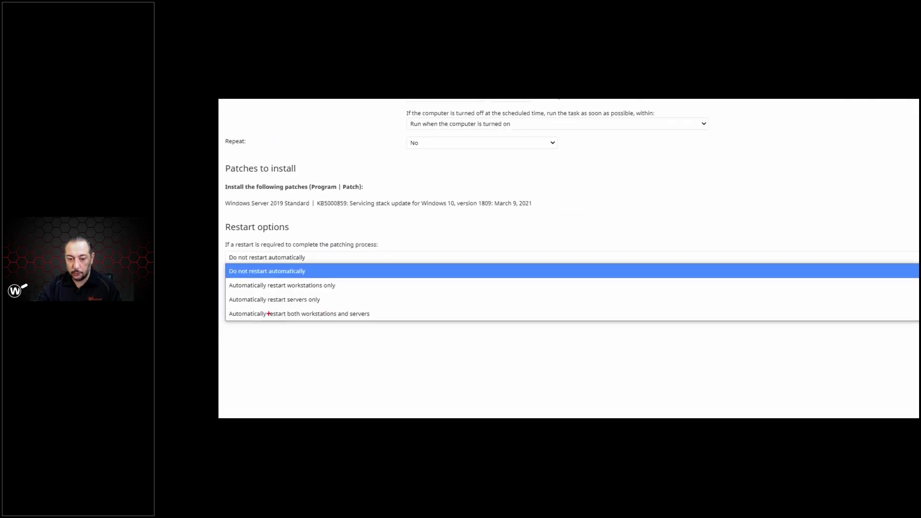
mouse_move(339, 285)
mouse_down()
mouse_move(350, 284)
mouse_move(325, 309)
mouse_move(333, 299)
mouse_move(397, 315)
mouse_up()
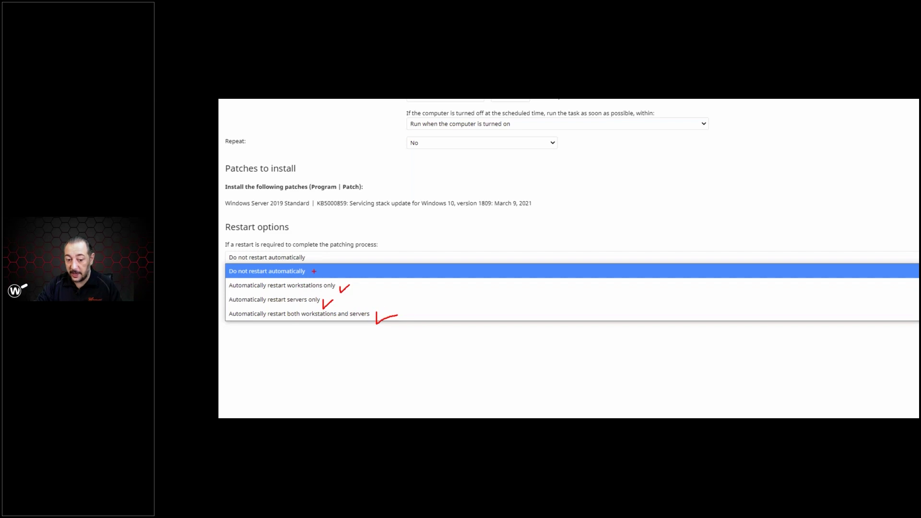
drag(309, 269, 321, 267)
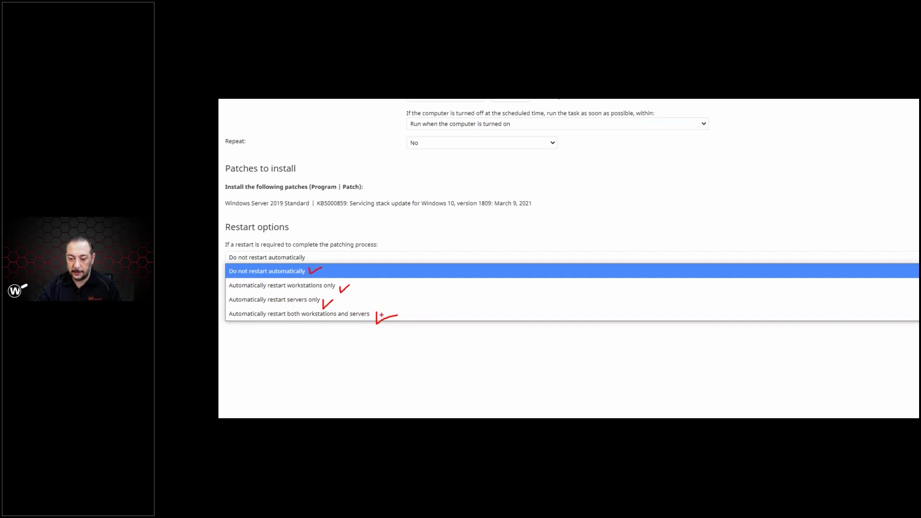
Set the task's restart option to automatically restart both workstations and servers, and save the task
key(Escape)
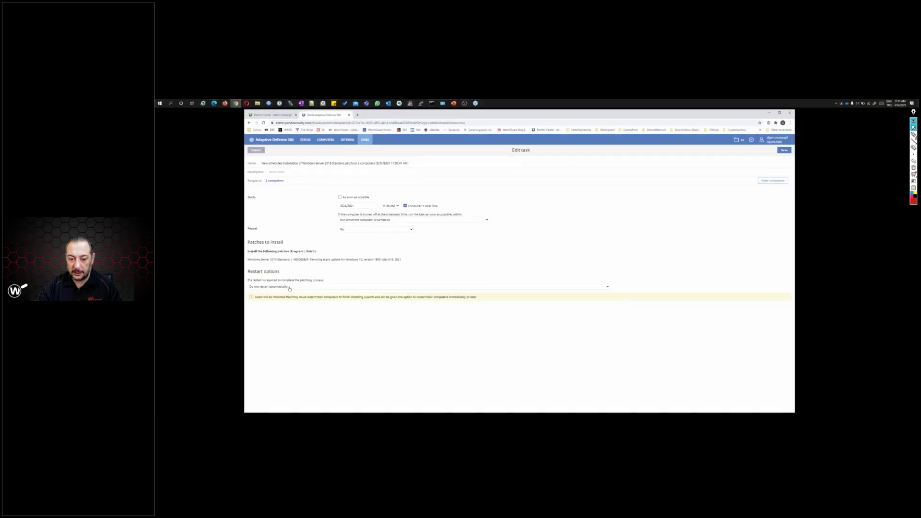
click(285, 315)
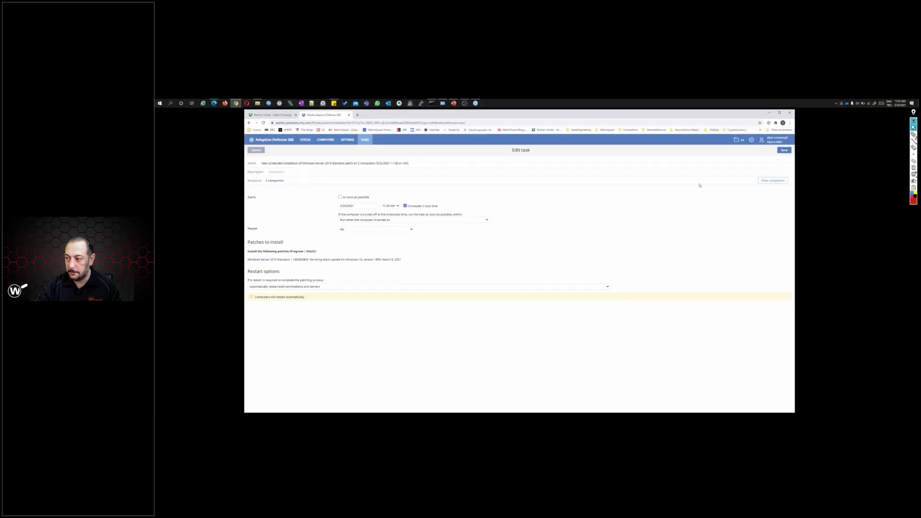
click(785, 152)
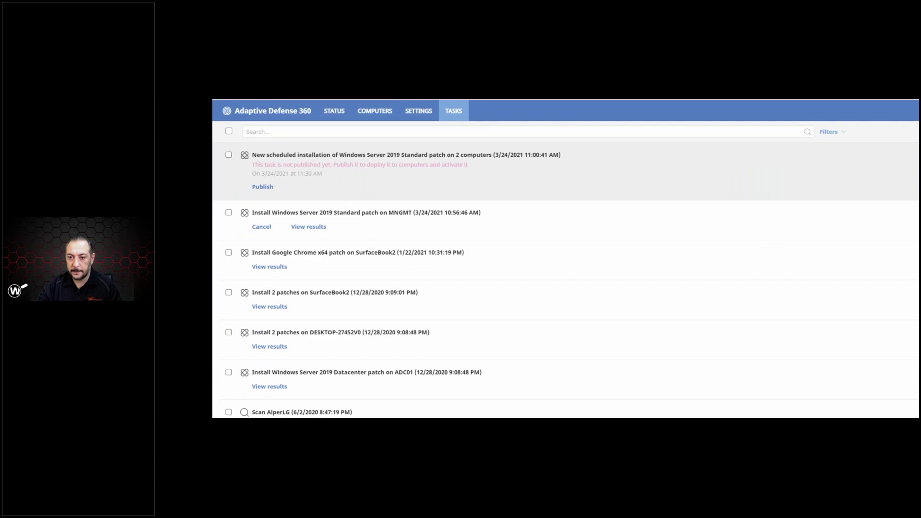
Mark the unpublished notice on the new Windows Server 2019 Standard scheduled installation task and publish the task
mouse_move(245, 157)
mouse_down()
mouse_move(259, 166)
mouse_move(458, 169)
mouse_move(482, 180)
mouse_up()
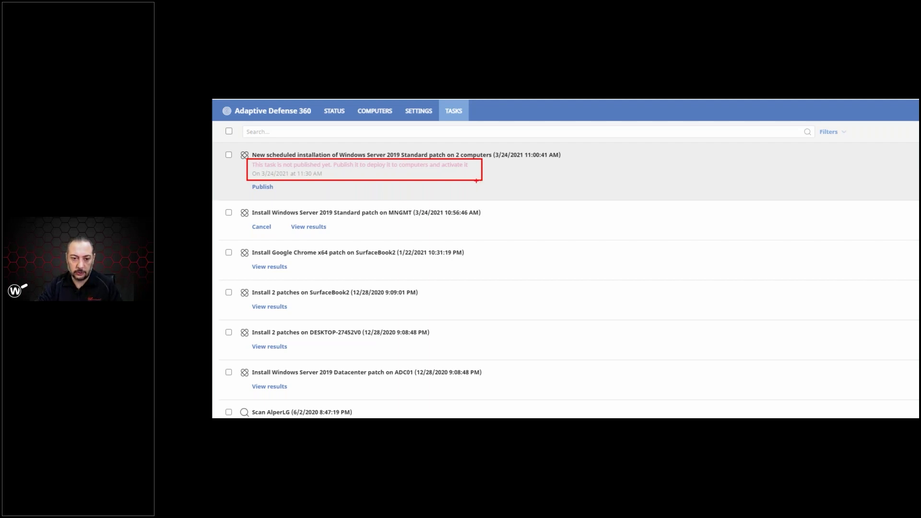
key(Escape)
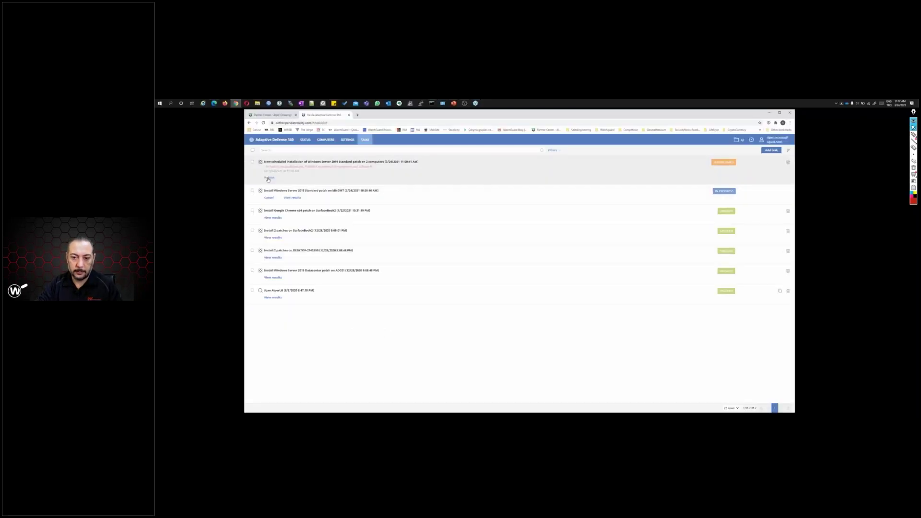
click(269, 178)
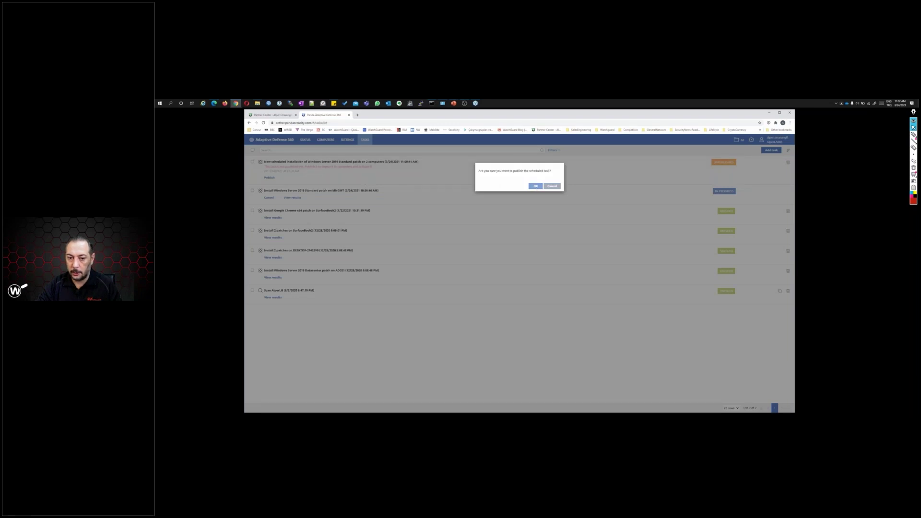
click(535, 187)
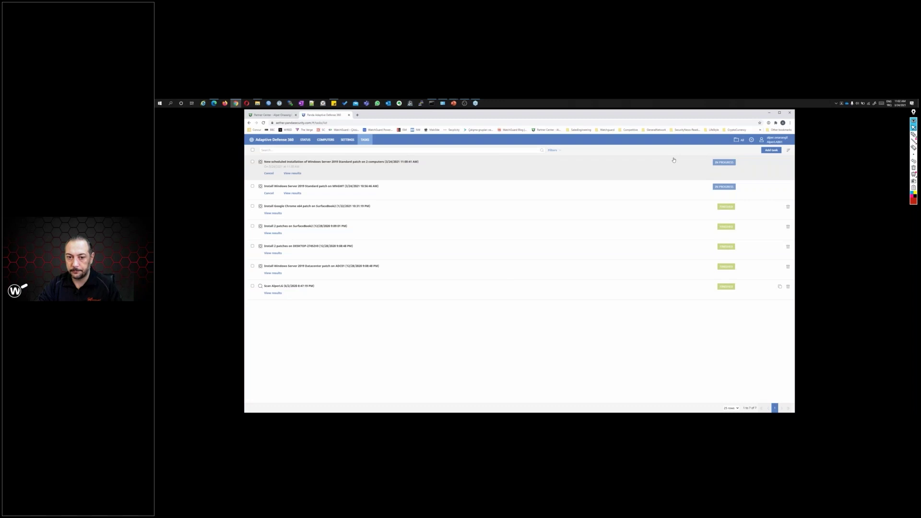
Review the patch installation history and mark the End-of-Life Programs section of the Patch Management dashboard
click(304, 140)
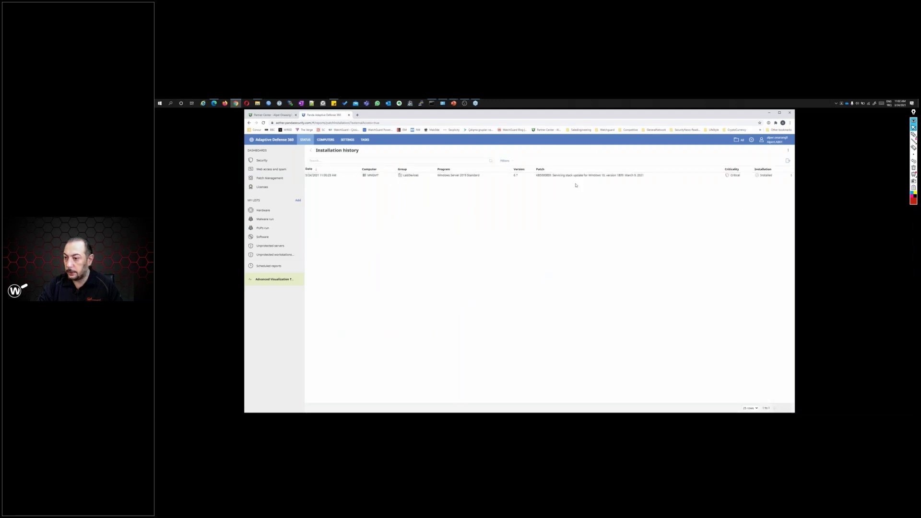
key(alt+Left)
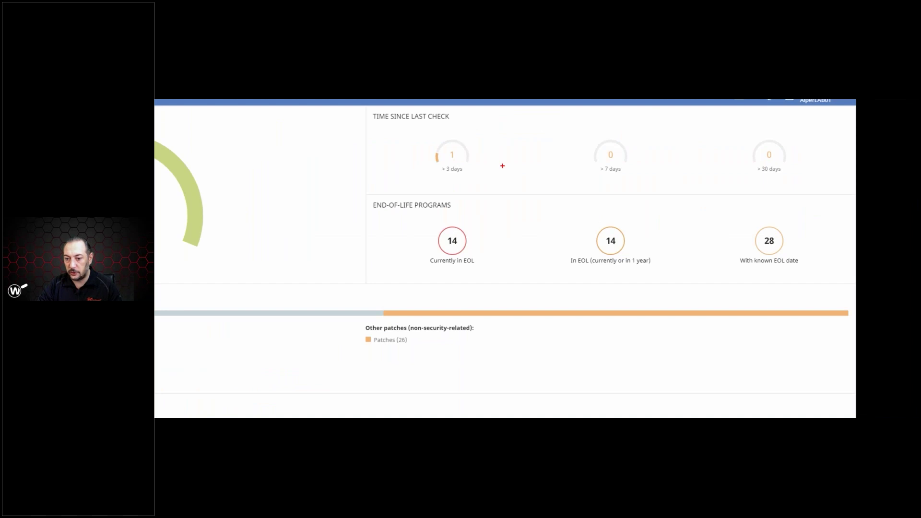
mouse_move(372, 198)
ctrl+mouse_down()
mouse_move(386, 213)
mouse_move(700, 269)
mouse_move(838, 271)
ctrl+mouse_up()
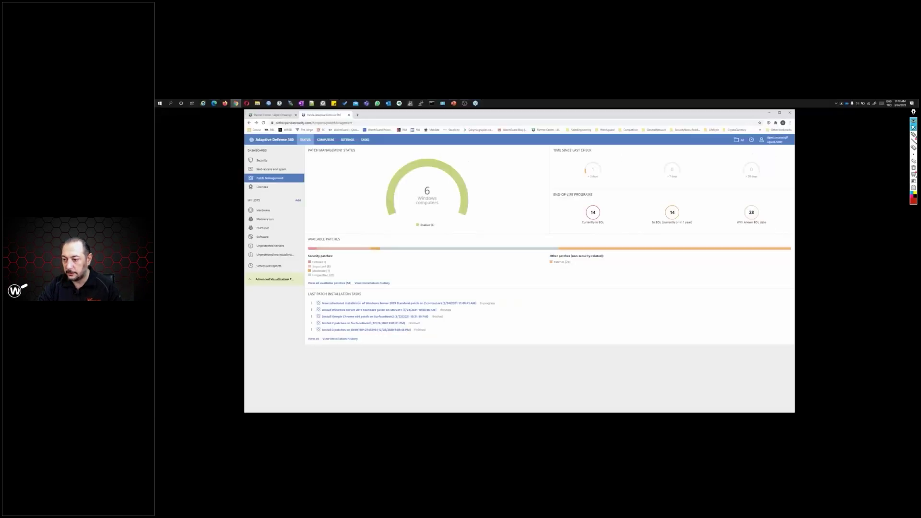
List the programs currently in end-of-life, review their computers and EOL dates, and return to the Patch Management dashboard
click(592, 212)
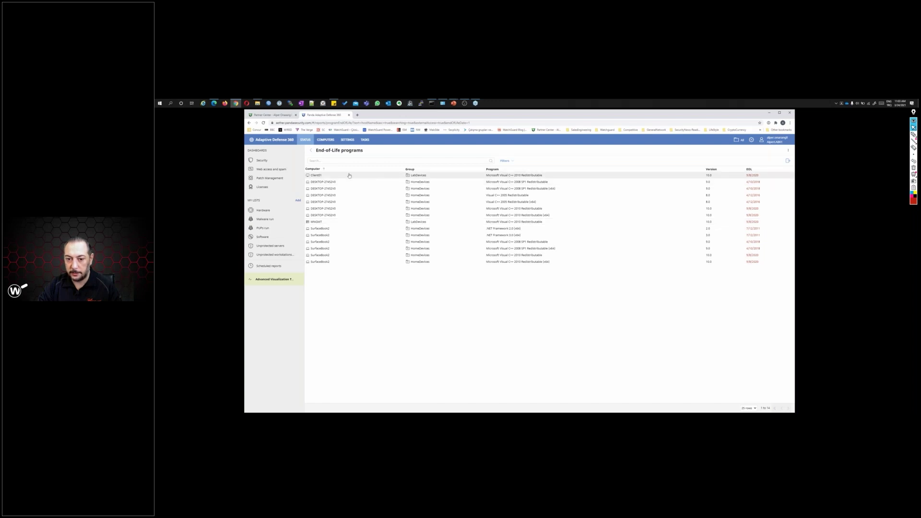
click(377, 212)
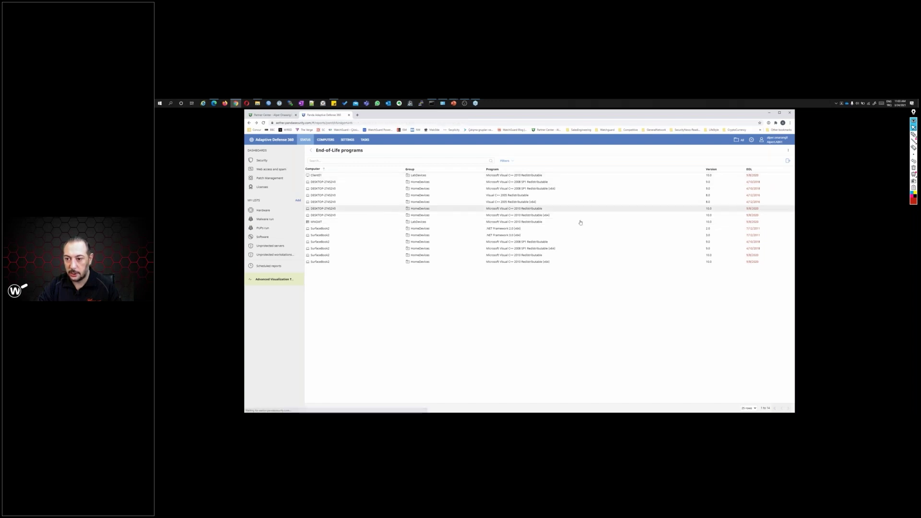
key(alt+Left)
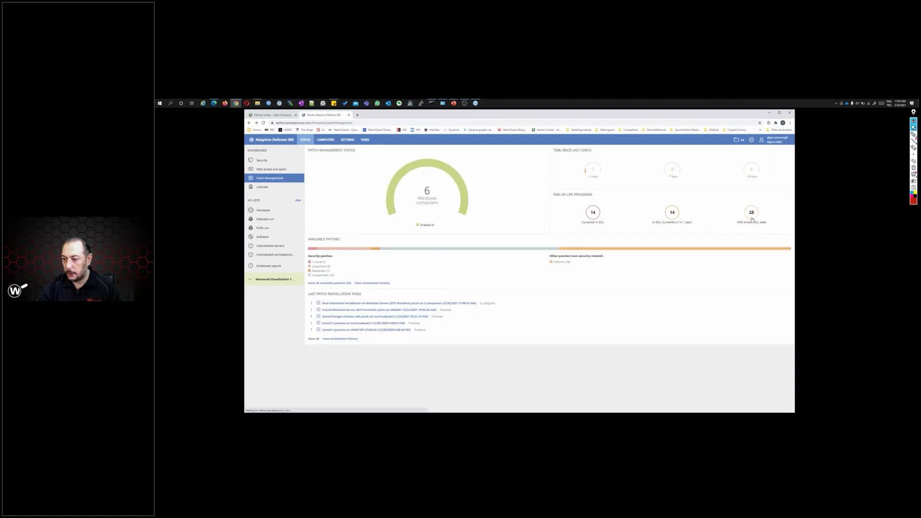
List the programs with a known EOL date, mark the Internet Explorer 11 entries for Client01 and Client02-MFA, and read the program details
click(751, 215)
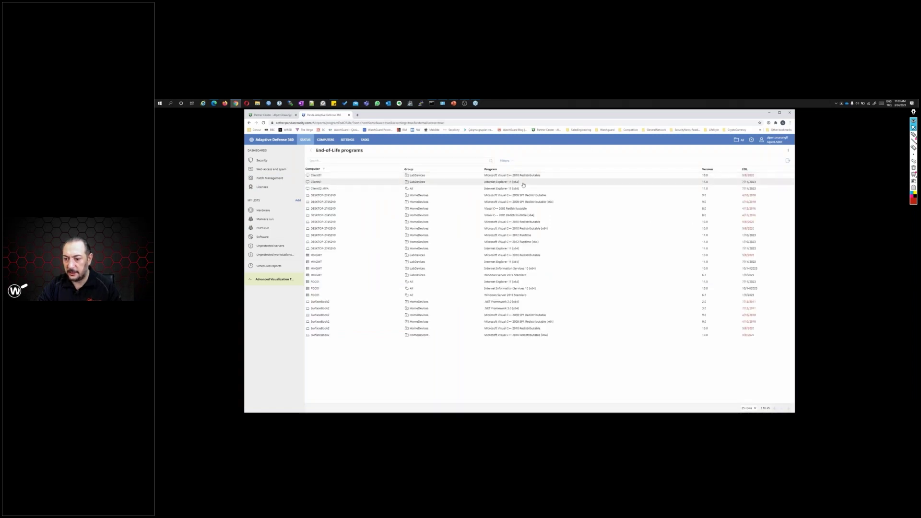
mouse_move(585, 172)
mouse_down()
mouse_move(582, 194)
mouse_move(478, 201)
mouse_up()
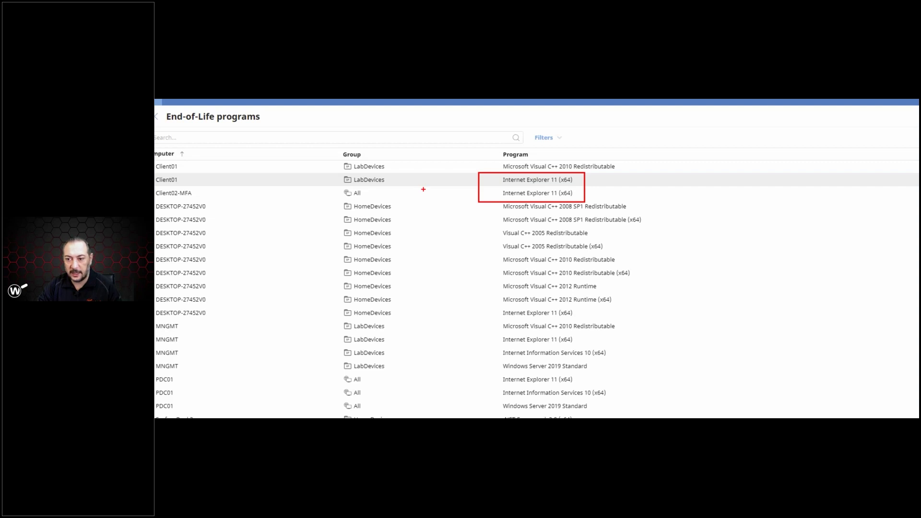
key(Escape)
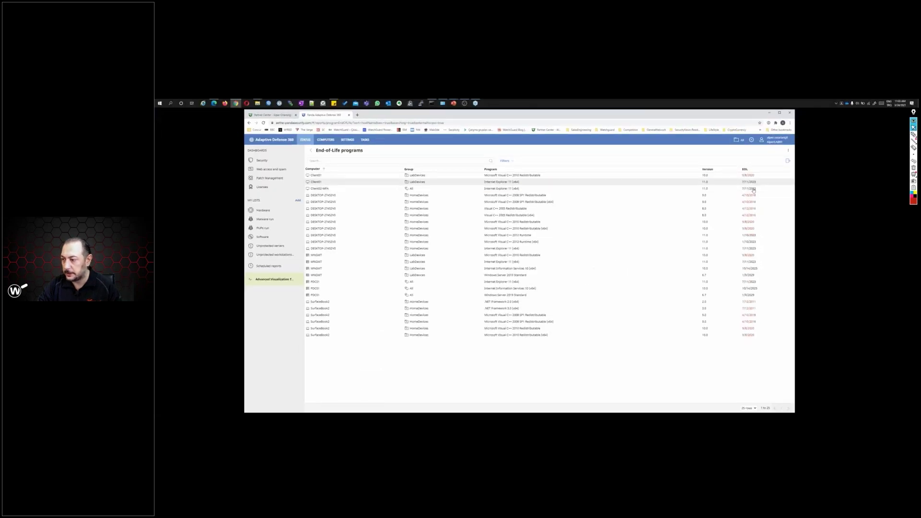
click(752, 189)
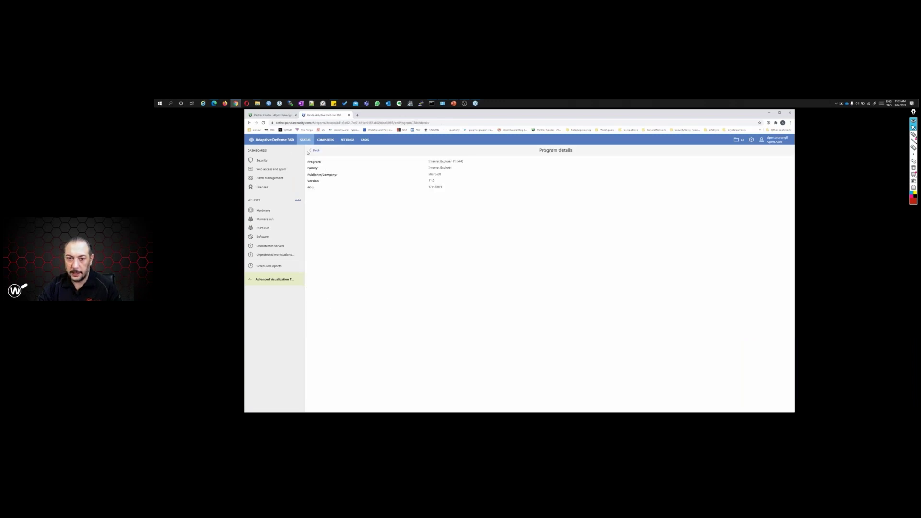
key(alt+Left)
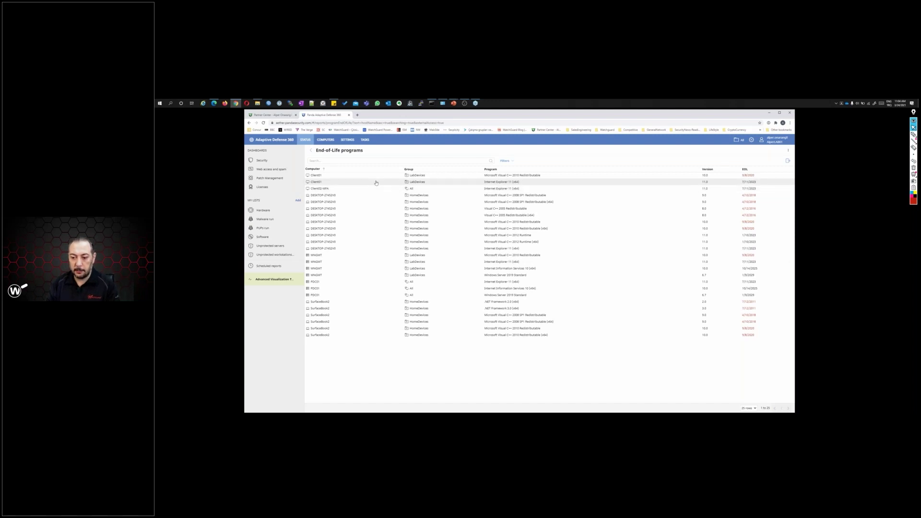
click(269, 178)
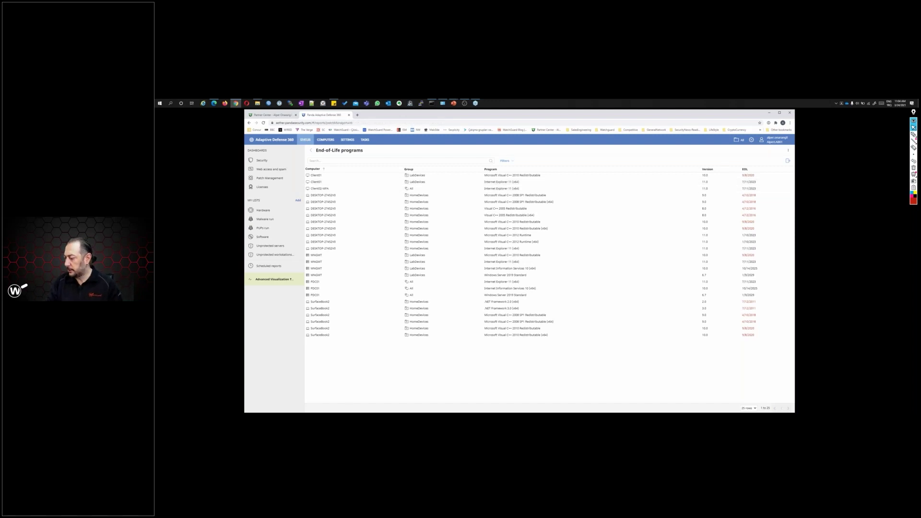